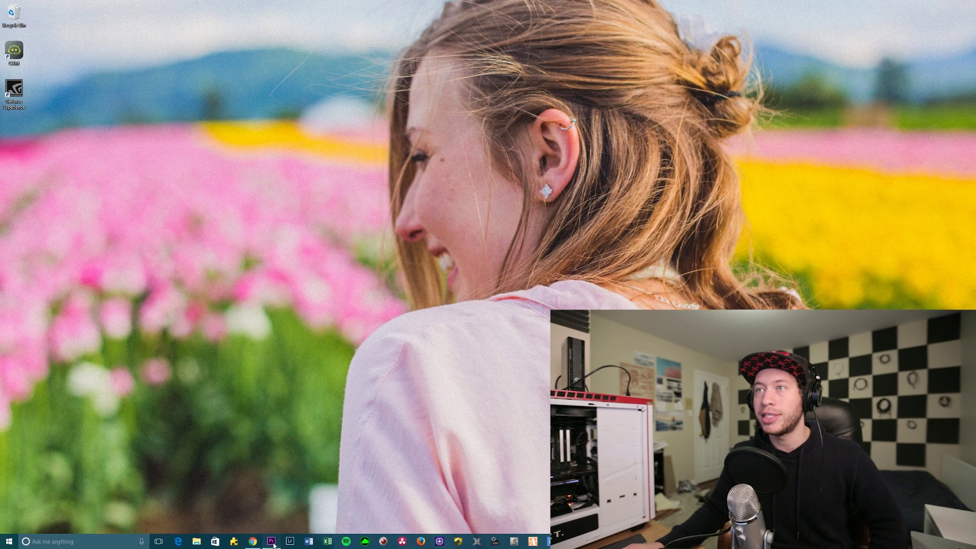
# - Restore the Charlotte Comes Home project window in Premiere Pro from the taskbar
pyautogui.click(272, 543)
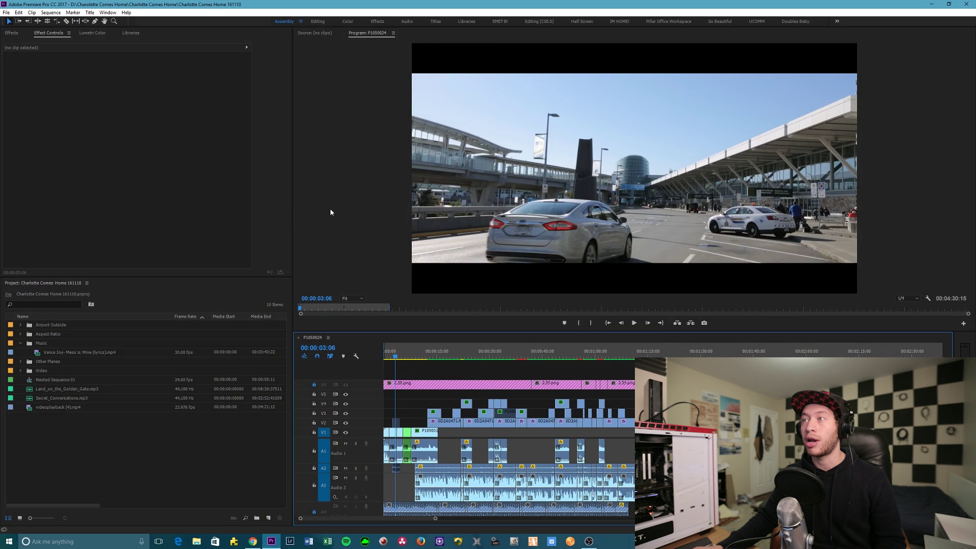
# - Clean the media cache database in Preferences > Media and confirm with OK
pyautogui.click(19, 13)
pyautogui.moveTo(55, 237)
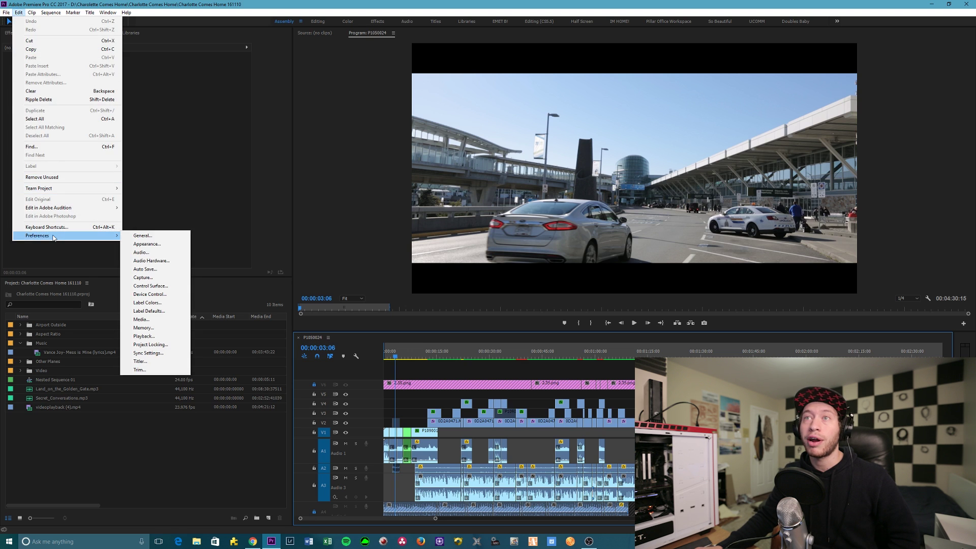
pyautogui.click(145, 319)
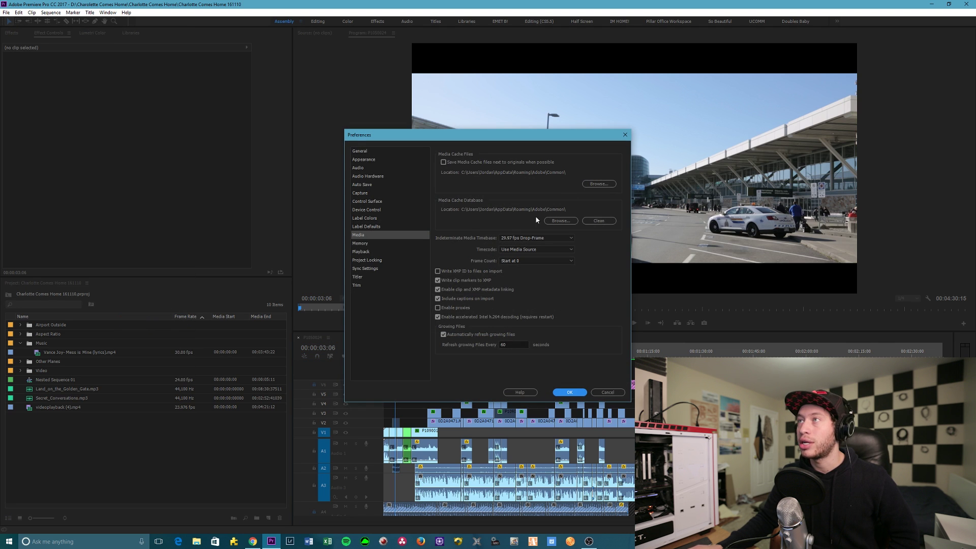
pyautogui.click(599, 222)
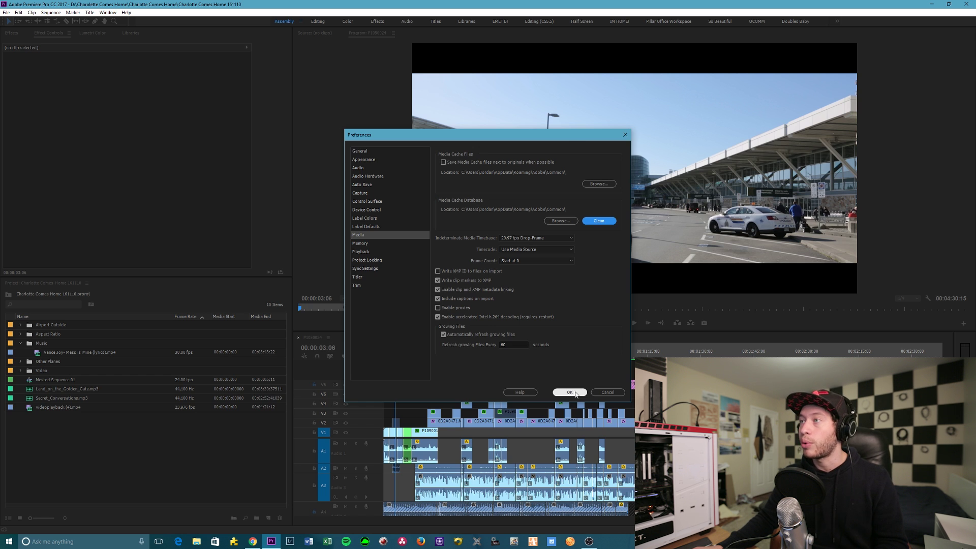
pyautogui.click(570, 393)
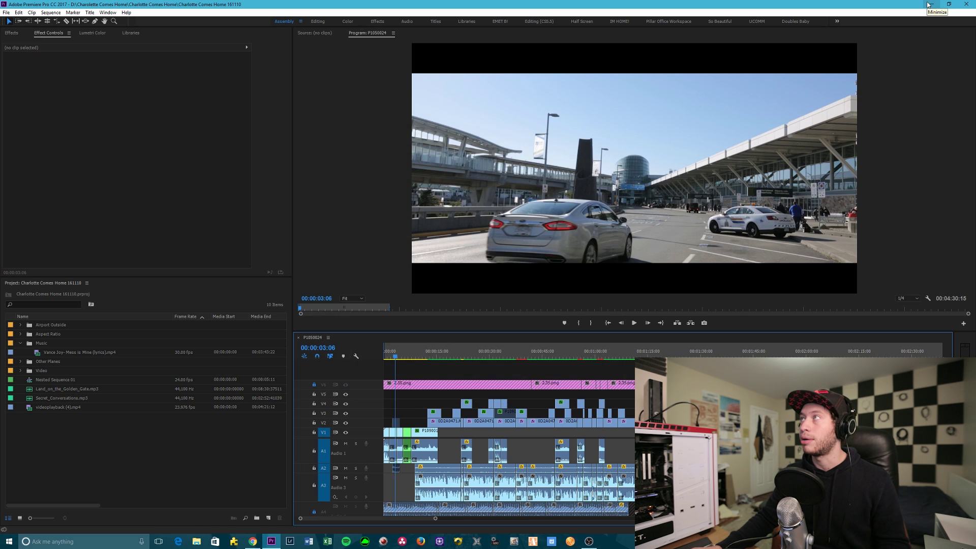
# - Minimize Premiere and open the Users folder on Local Disk (C:) in File Explorer
pyautogui.click(928, 5)
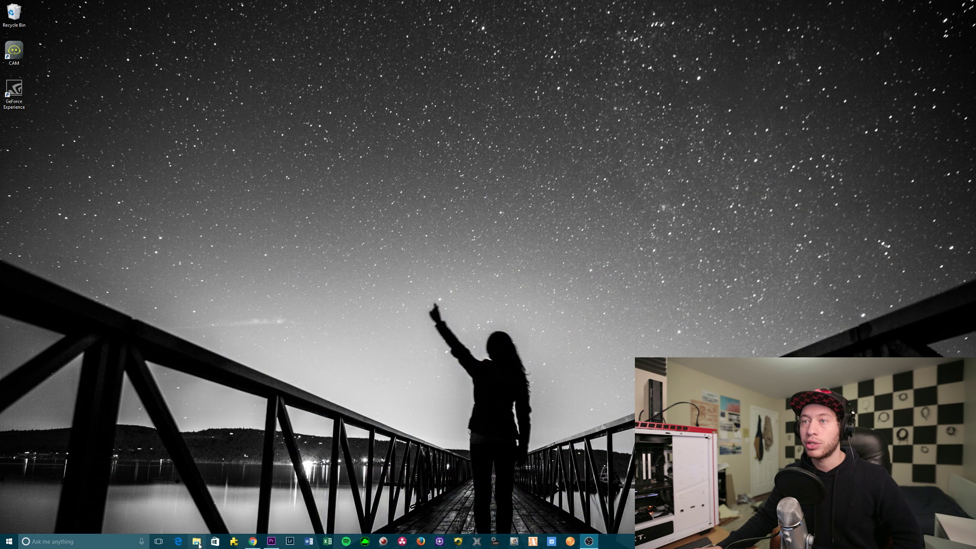
pyautogui.click(198, 542)
pyautogui.click(205, 230)
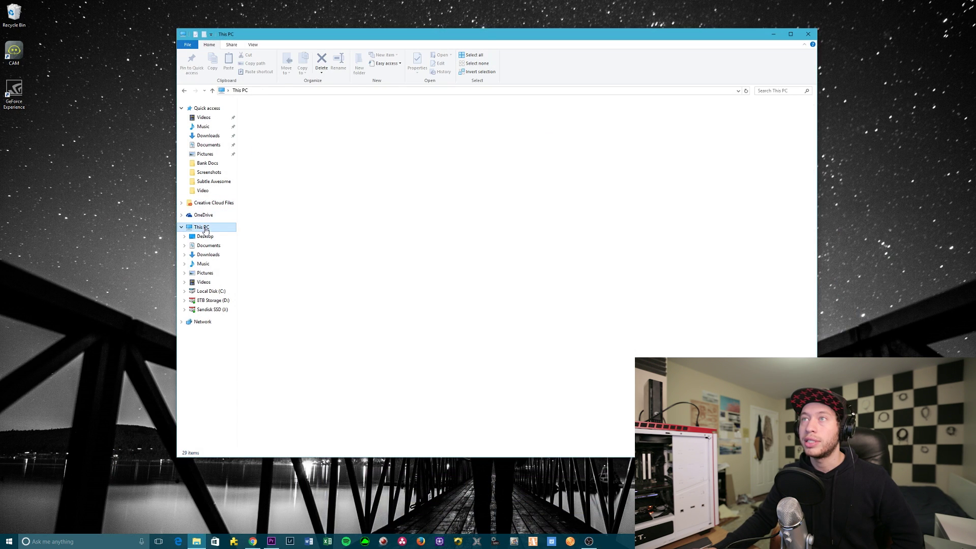
pyautogui.doubleClick(283, 175)
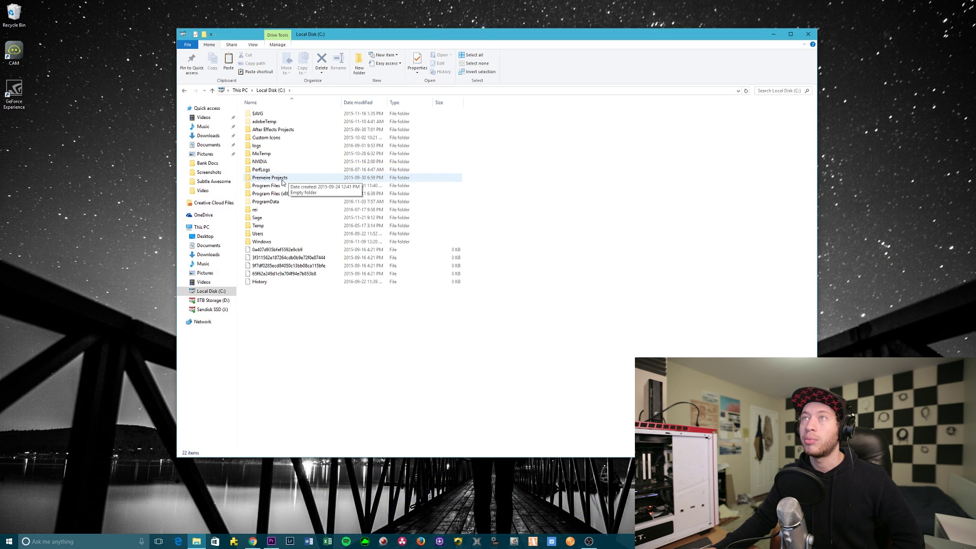
pyautogui.doubleClick(261, 234)
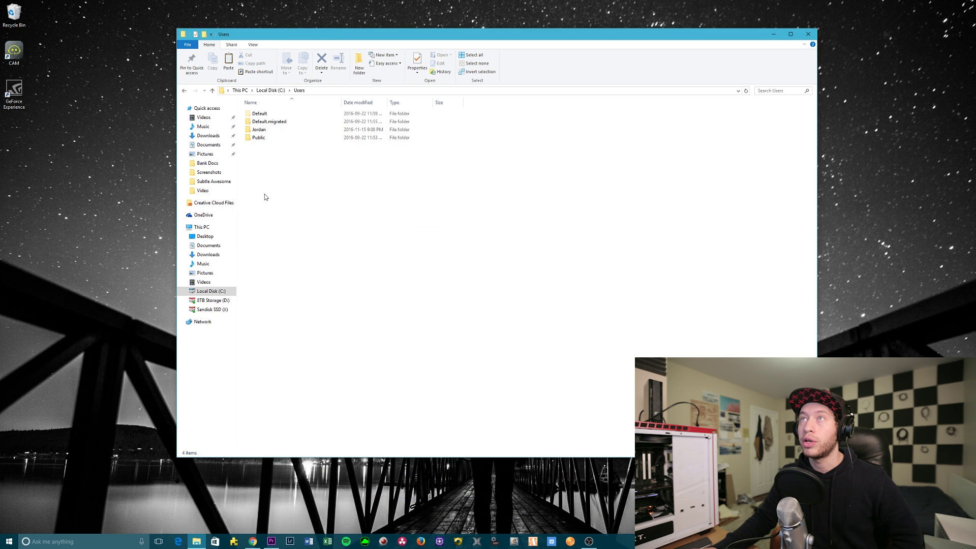
# - Browse through the user's AppData\Roaming\Adobe\Common into the Media Cache folder
pyautogui.doubleClick(259, 129)
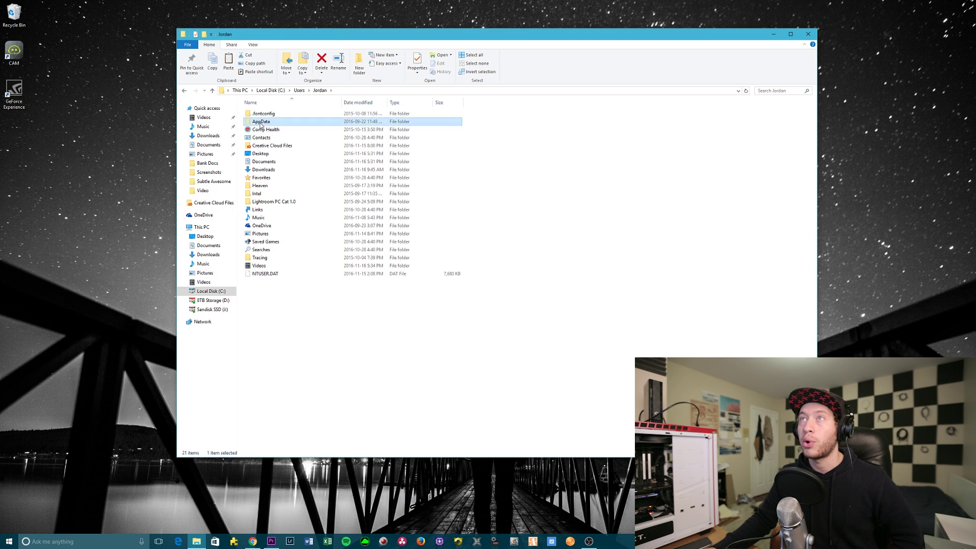
pyautogui.doubleClick(260, 123)
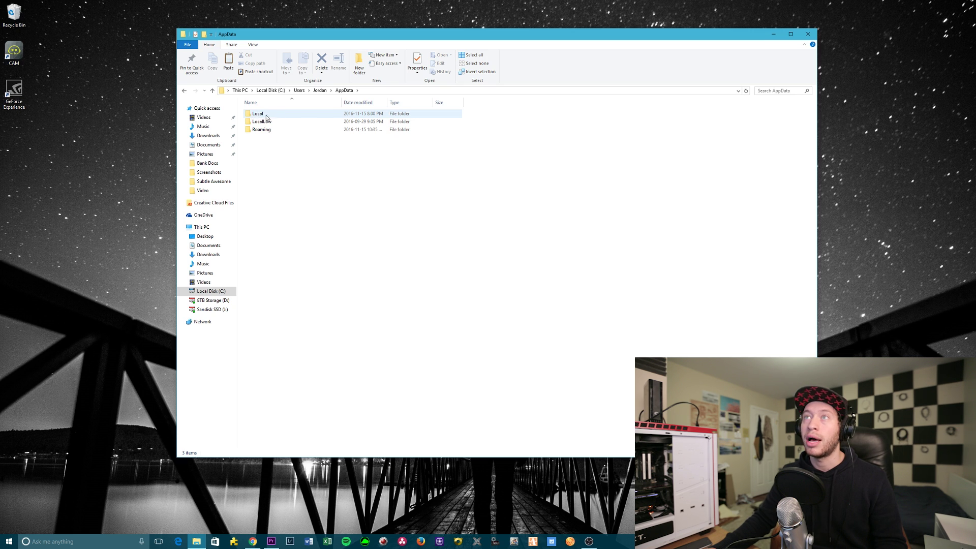
pyautogui.moveTo(258, 134)
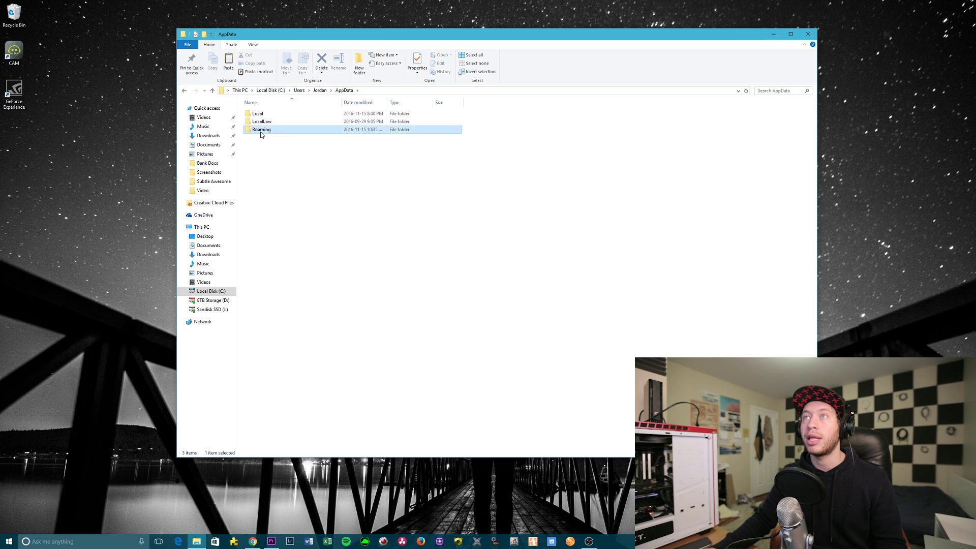
pyautogui.doubleClick(260, 131)
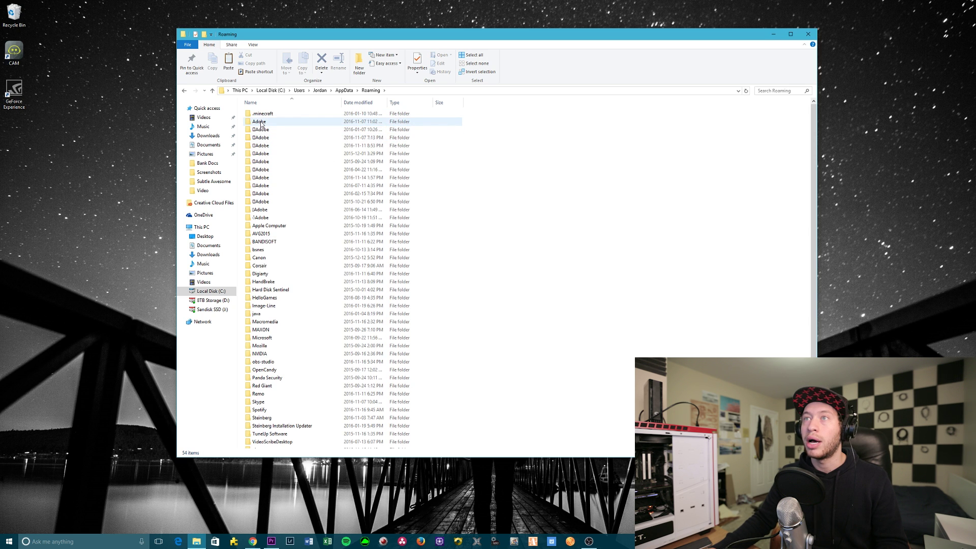
pyautogui.doubleClick(260, 123)
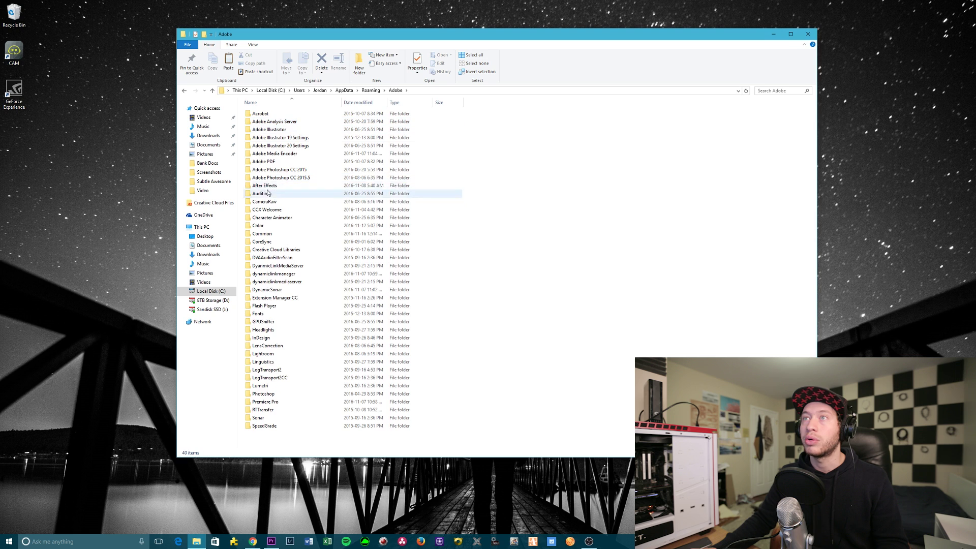
pyautogui.doubleClick(262, 233)
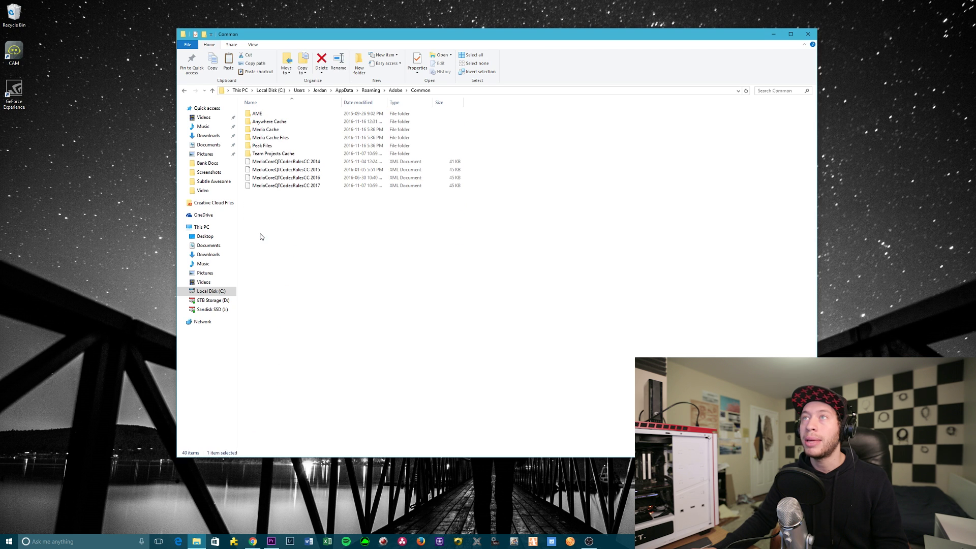
pyautogui.doubleClick(272, 131)
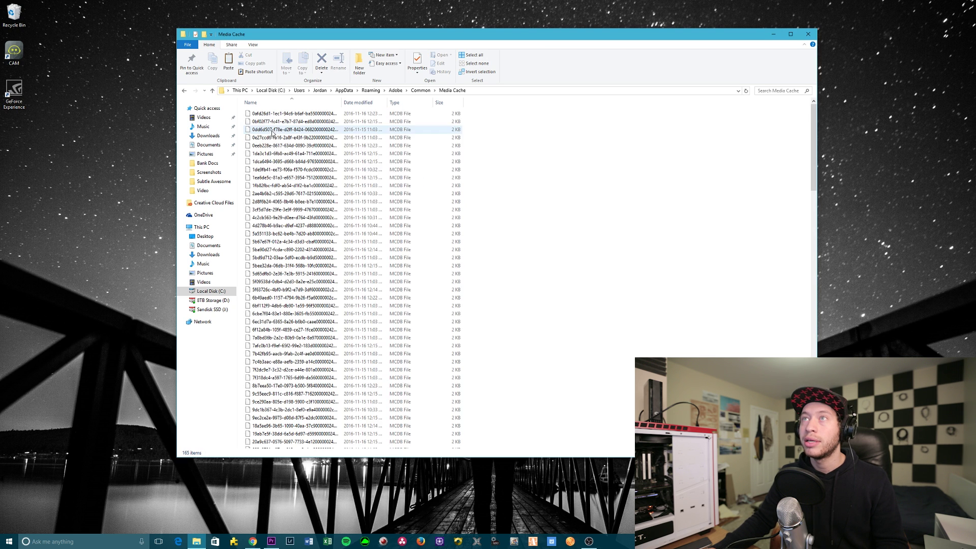
# - Select and delete all the MCDB files in the Media Cache folder
pyautogui.click(290, 170)
pyautogui.hotkey('ctrl', 'a')
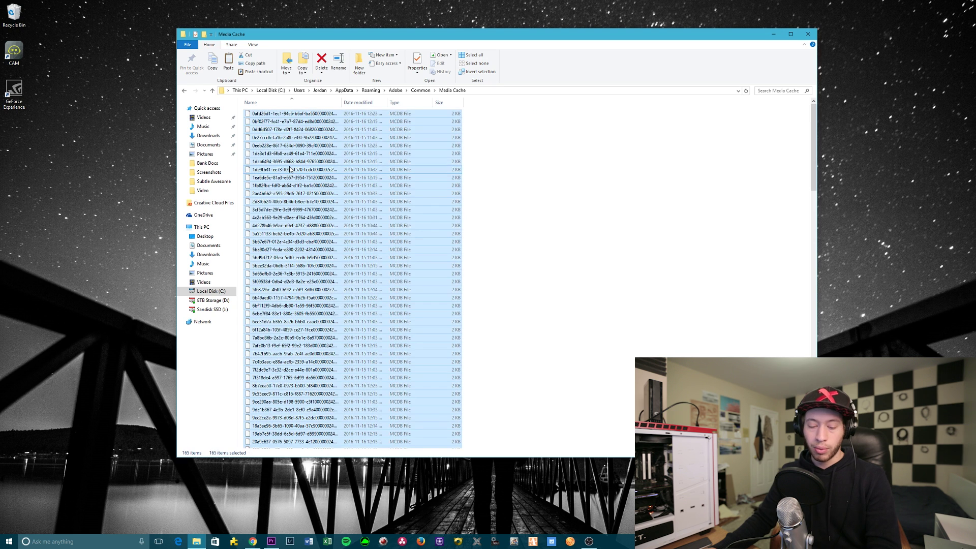
pyautogui.rightClick(289, 169)
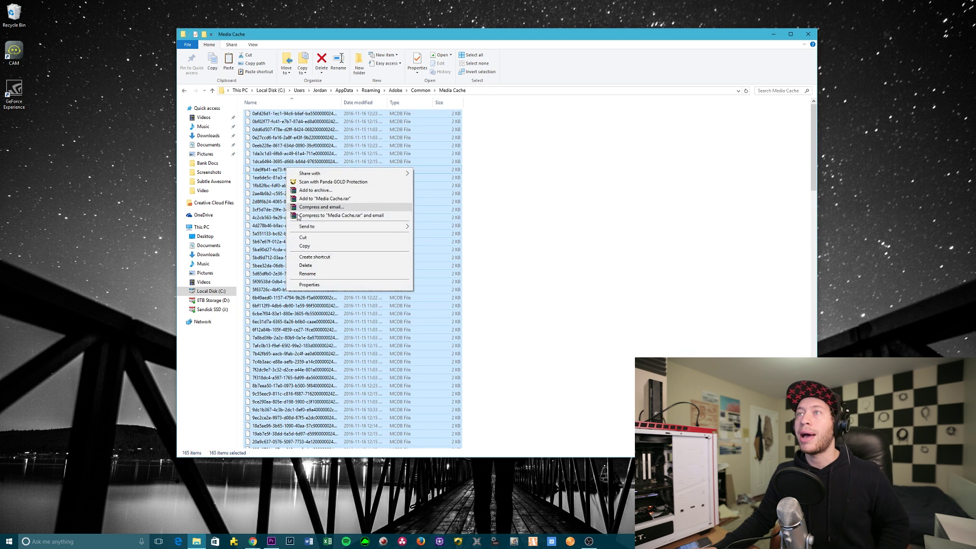
pyautogui.click(305, 265)
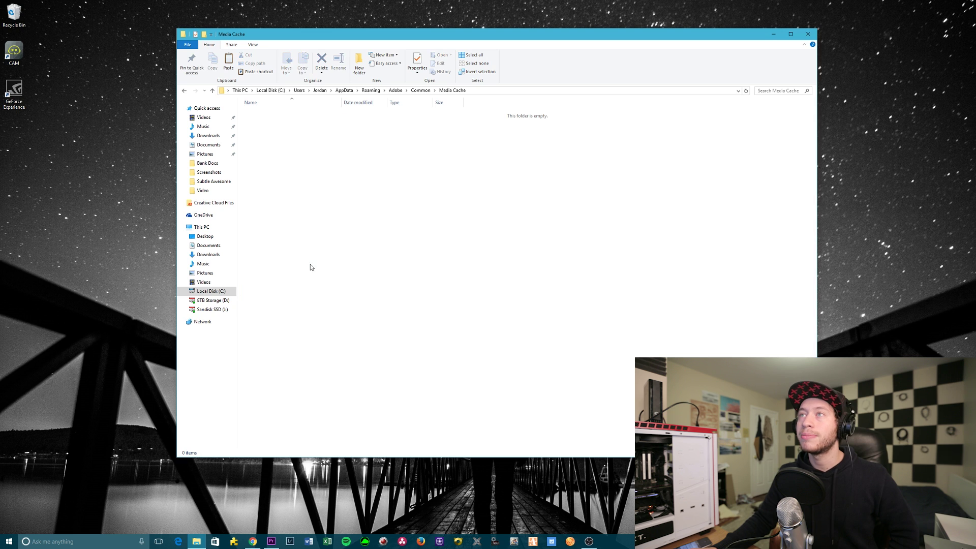
# - Delete everything in Media Cache Files, skipping the one file Premiere still has open
pyautogui.click(212, 91)
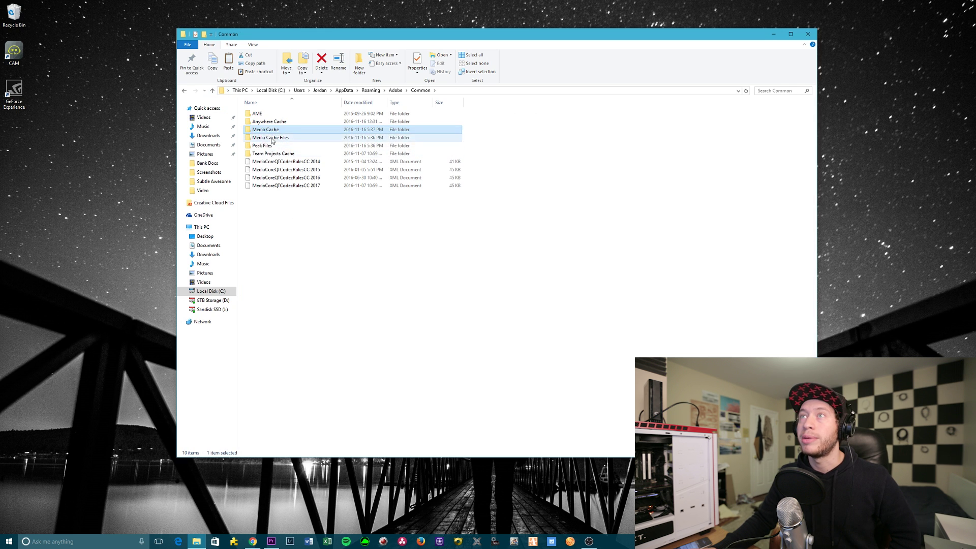
pyautogui.doubleClick(276, 137)
pyautogui.click(276, 146)
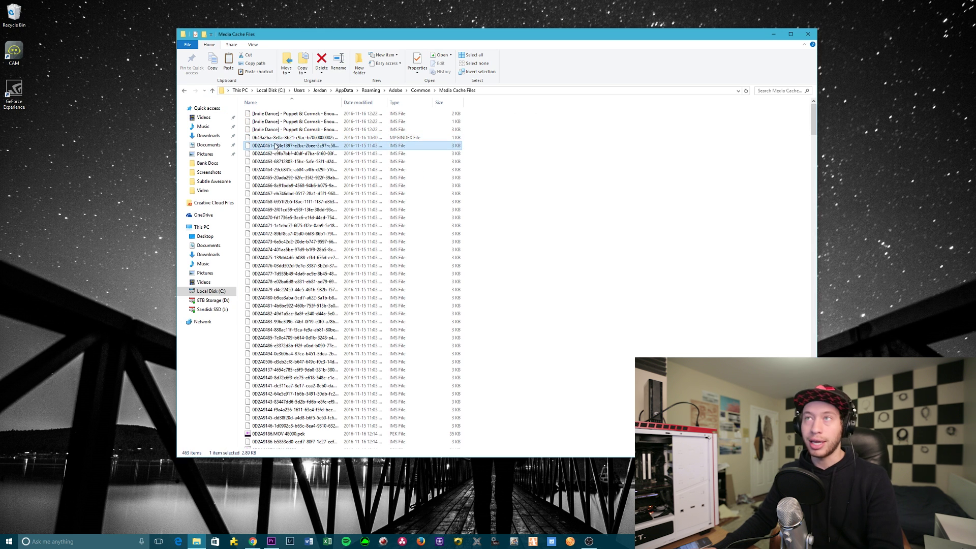
pyautogui.hotkey('ctrl', 'a')
pyautogui.rightClick(278, 181)
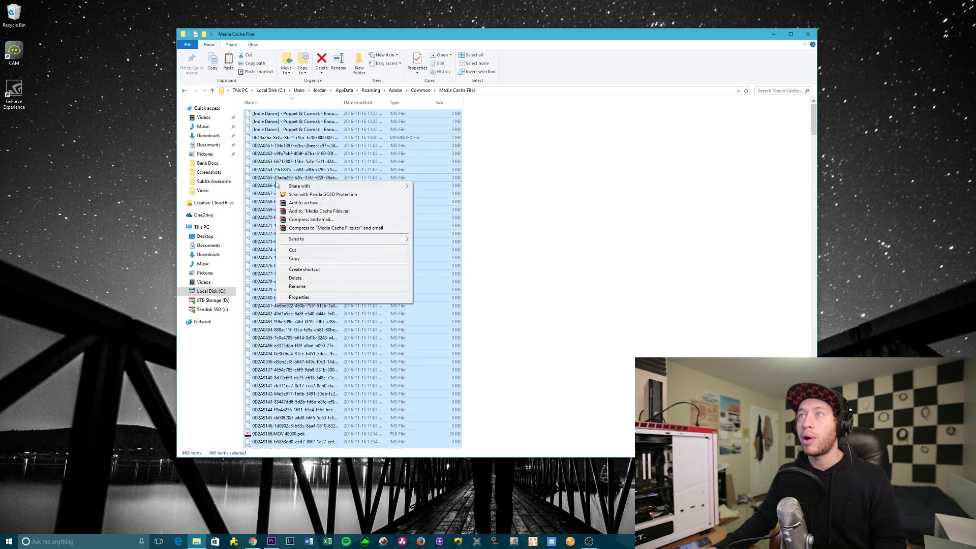
pyautogui.click(302, 279)
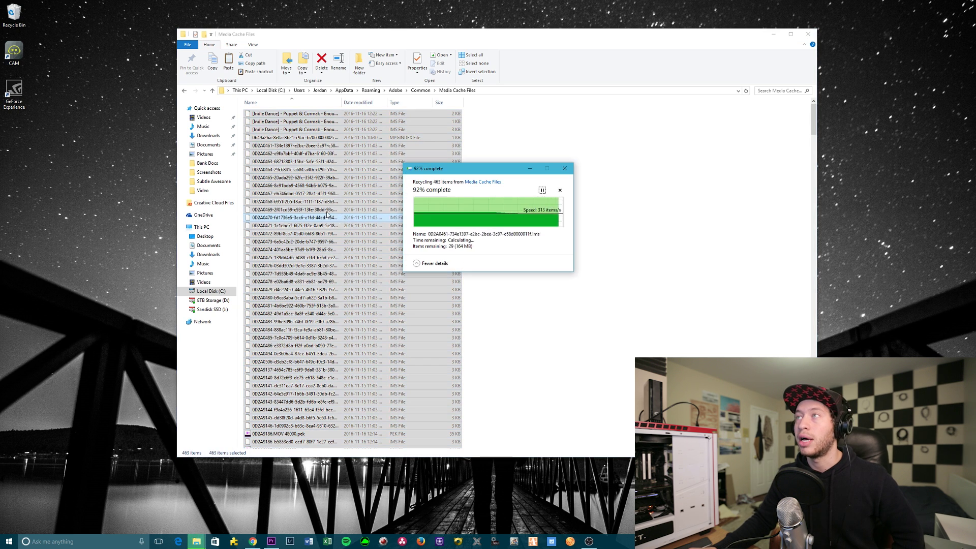
pyautogui.click(467, 254)
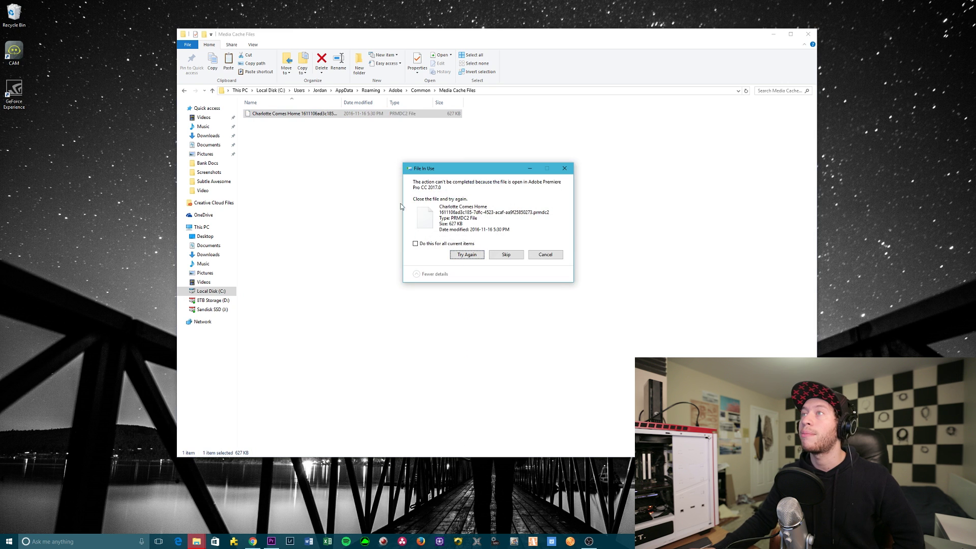
pyautogui.click(506, 255)
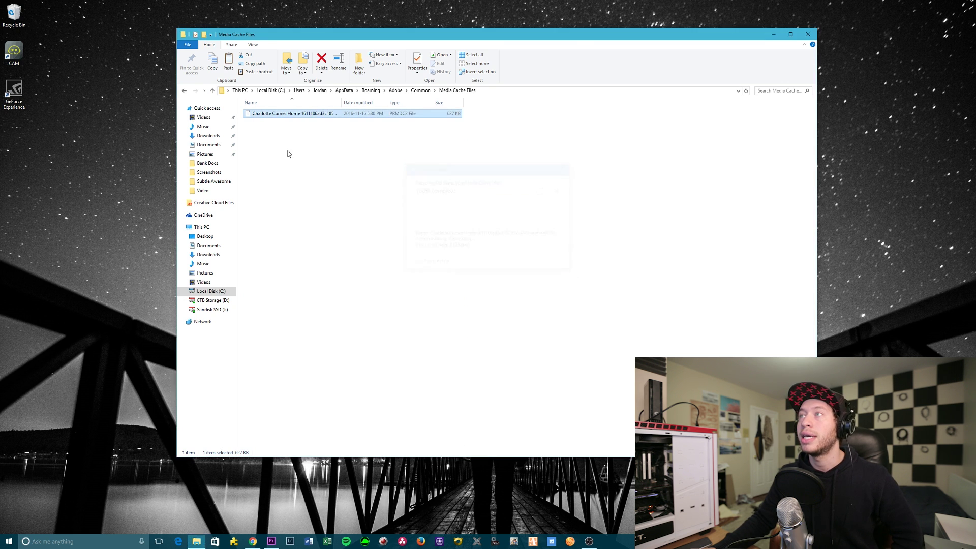
pyautogui.click(213, 92)
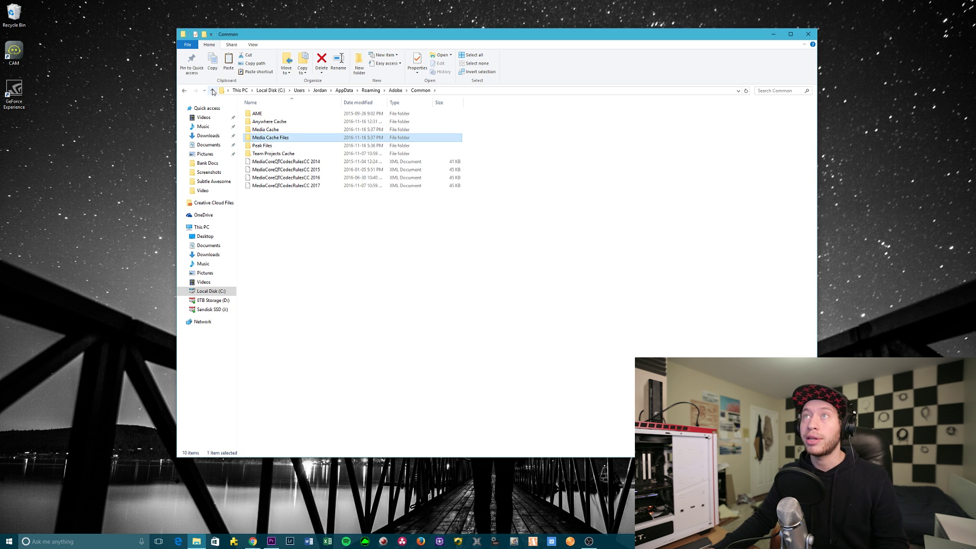
# - Go up to AppData and browse into the Local folder
pyautogui.click(213, 91)
pyautogui.click(213, 91)
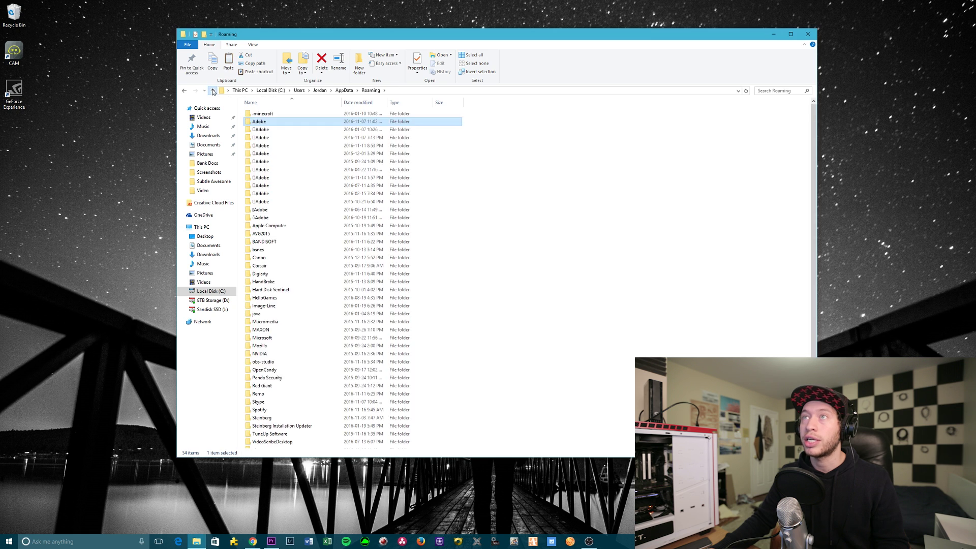
pyautogui.click(212, 92)
pyautogui.doubleClick(255, 113)
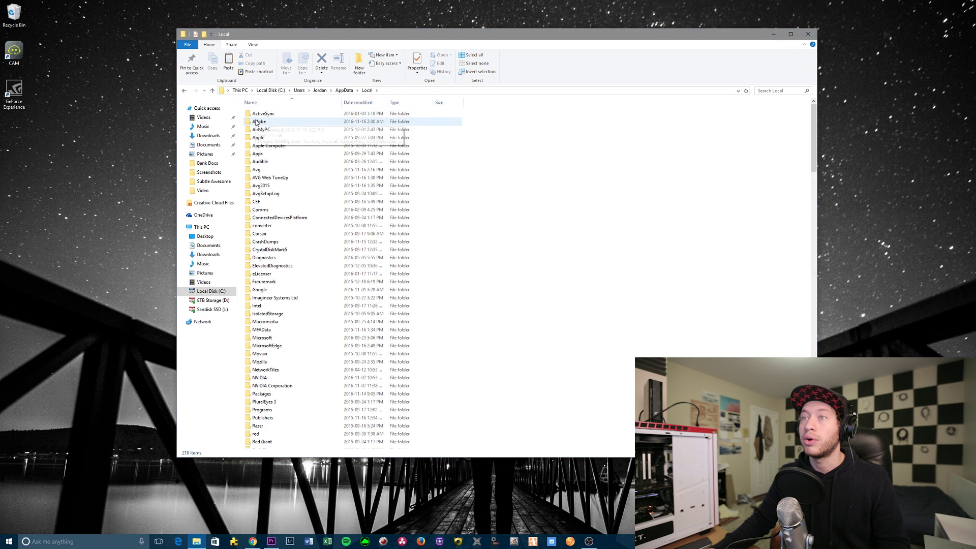
pyautogui.doubleClick(256, 123)
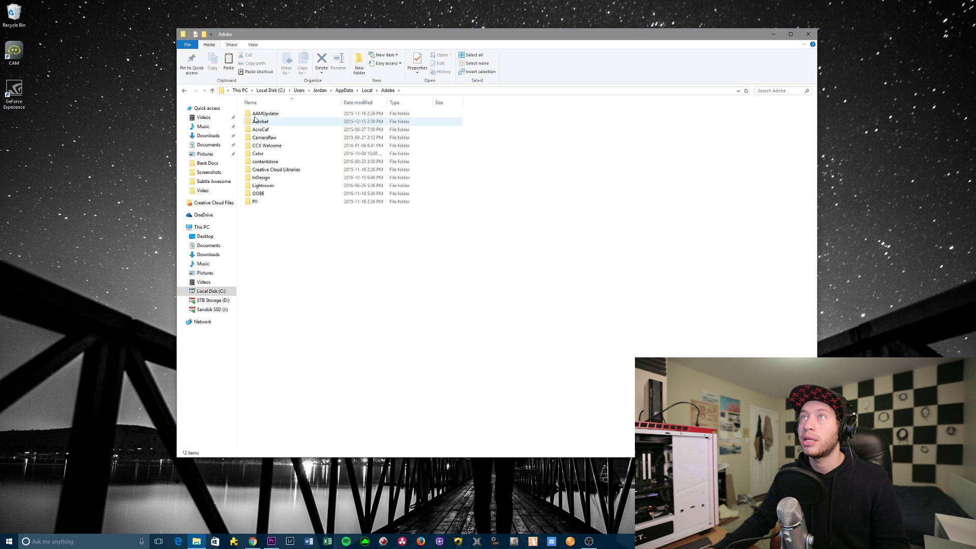
pyautogui.click(213, 91)
# - Open the Temp folder inside Local and then its Adobe subfolder
pyautogui.scroll(-12, 319, 286)
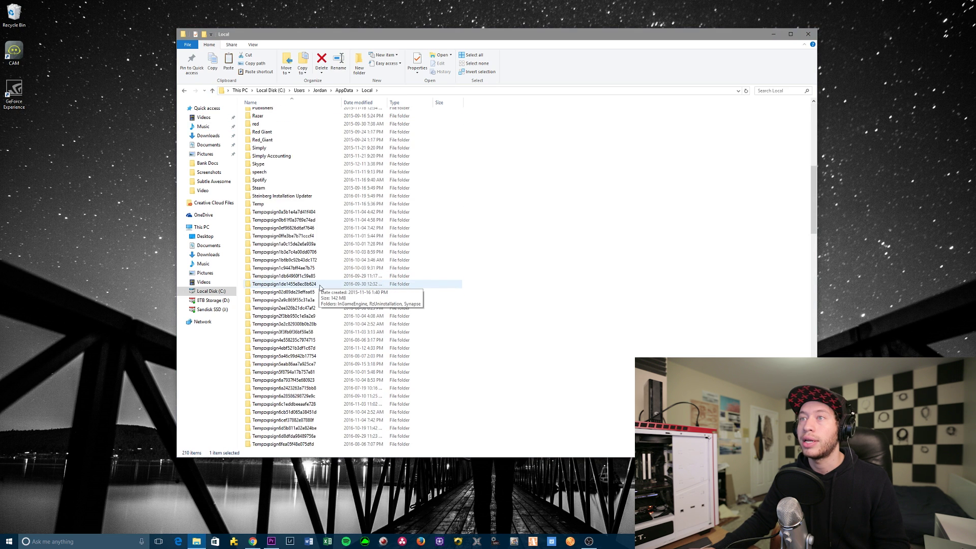
pyautogui.moveTo(813, 226); pyautogui.dragTo(812, 414)
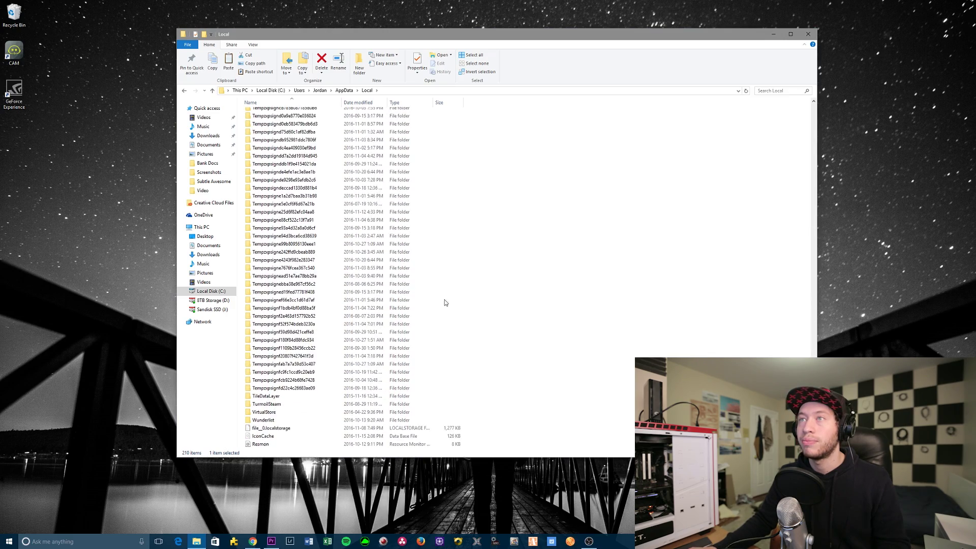
pyautogui.scroll(20, 444, 300)
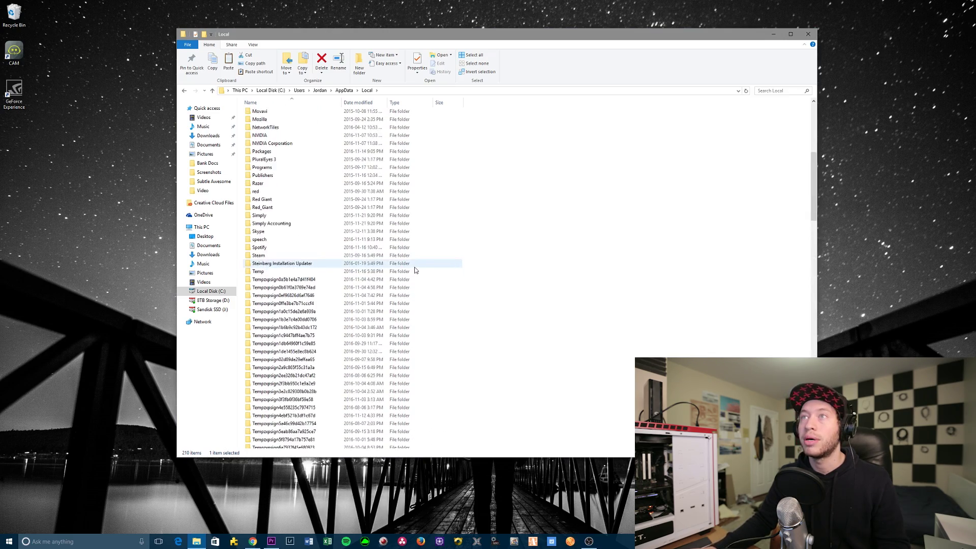
pyautogui.doubleClick(407, 272)
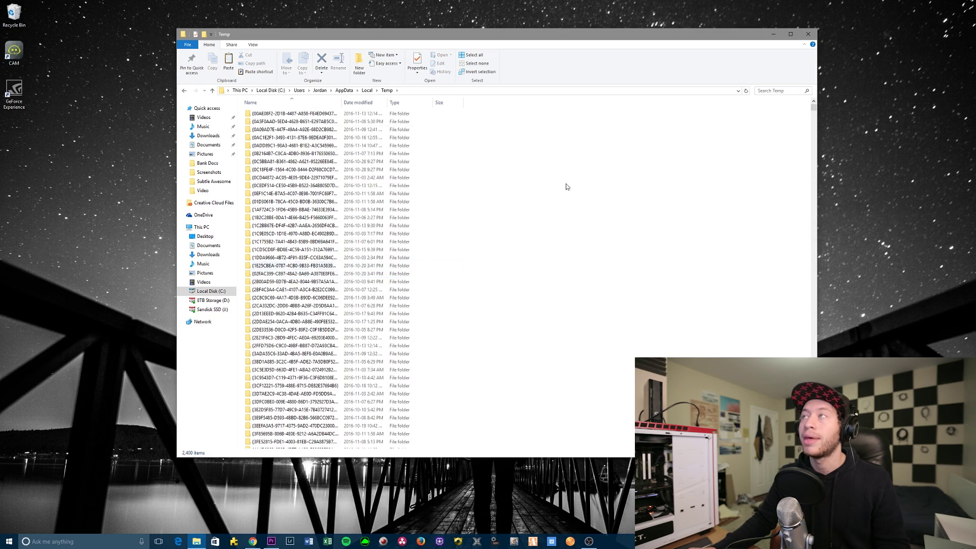
pyautogui.moveTo(814, 113); pyautogui.dragTo(810, 179)
pyautogui.scroll(5, 367, 206)
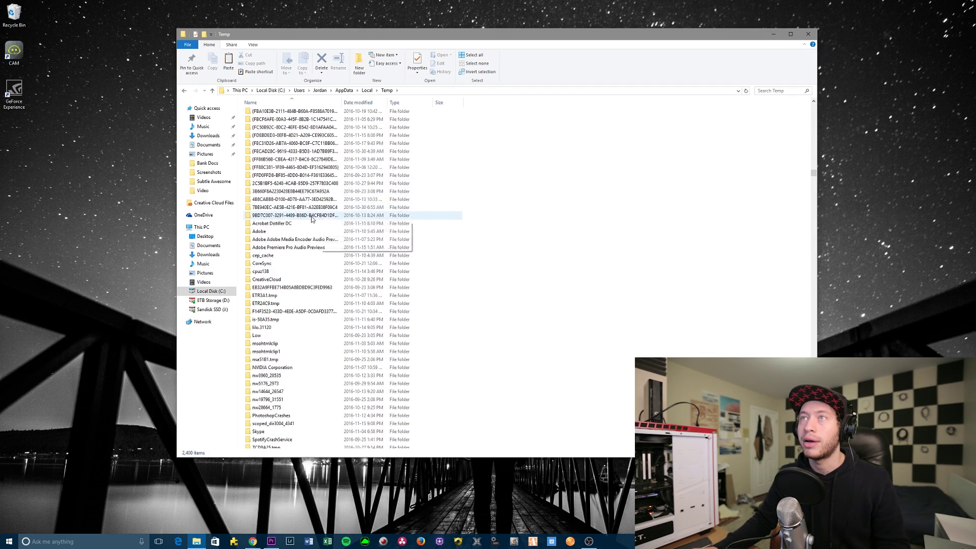
pyautogui.doubleClick(264, 233)
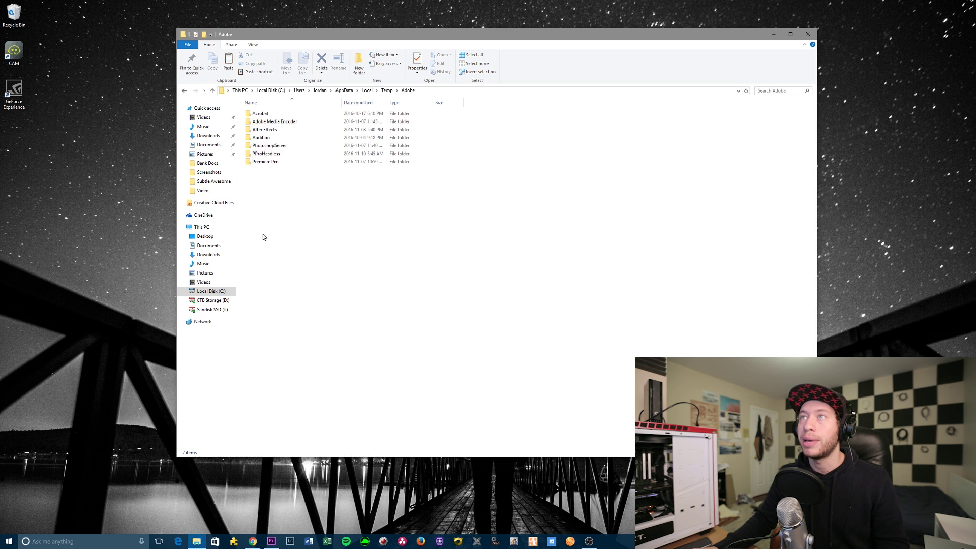
# - Delete all 252 cache subfolders in After Effects\13.8\Disk Cache, freeing 1.86 GB
pyautogui.doubleClick(264, 129)
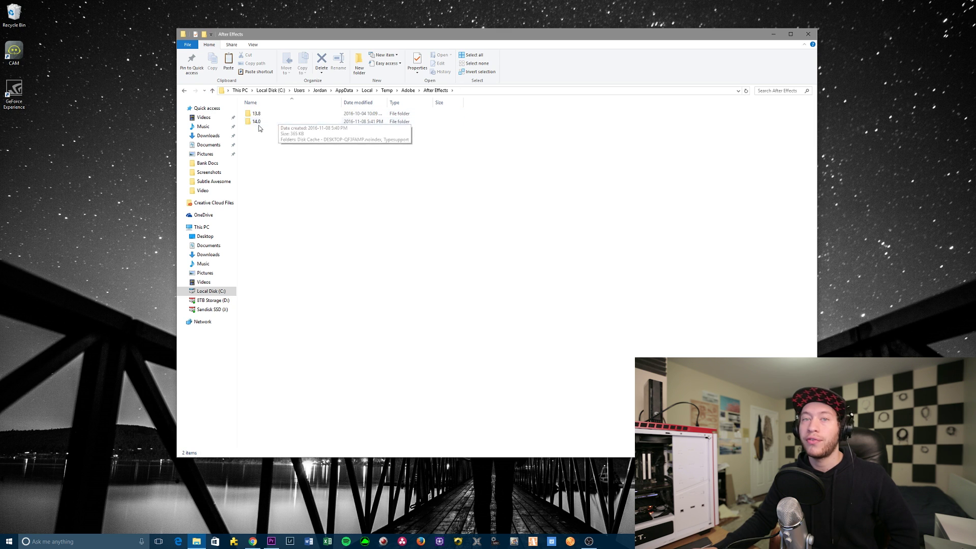
pyautogui.doubleClick(256, 114)
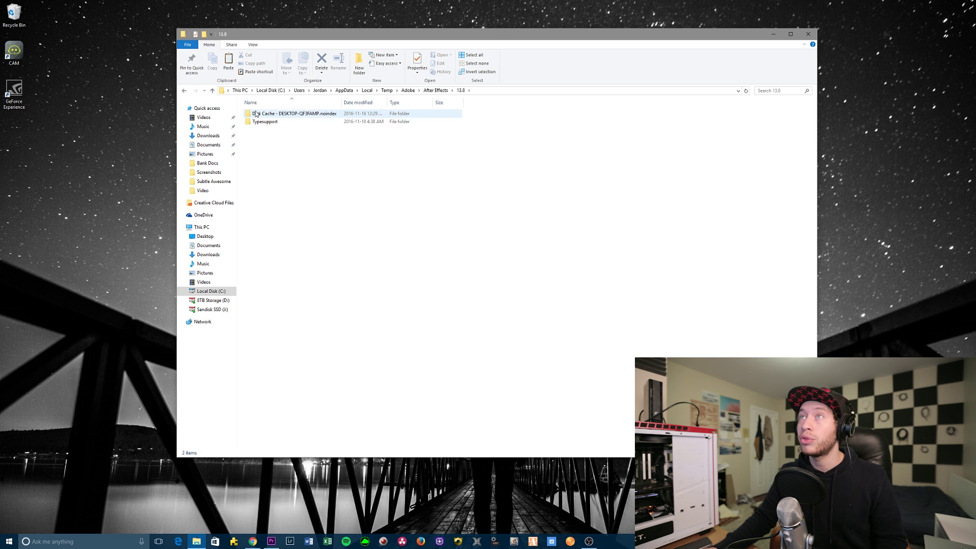
pyautogui.doubleClick(260, 116)
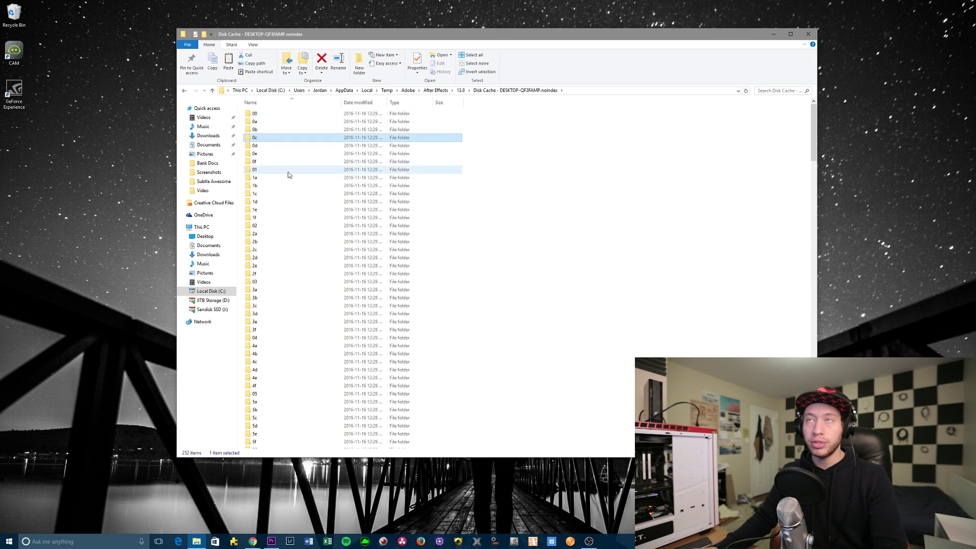
pyautogui.hotkey('ctrl', 'a')
pyautogui.rightClick(284, 162)
pyautogui.click(296, 293)
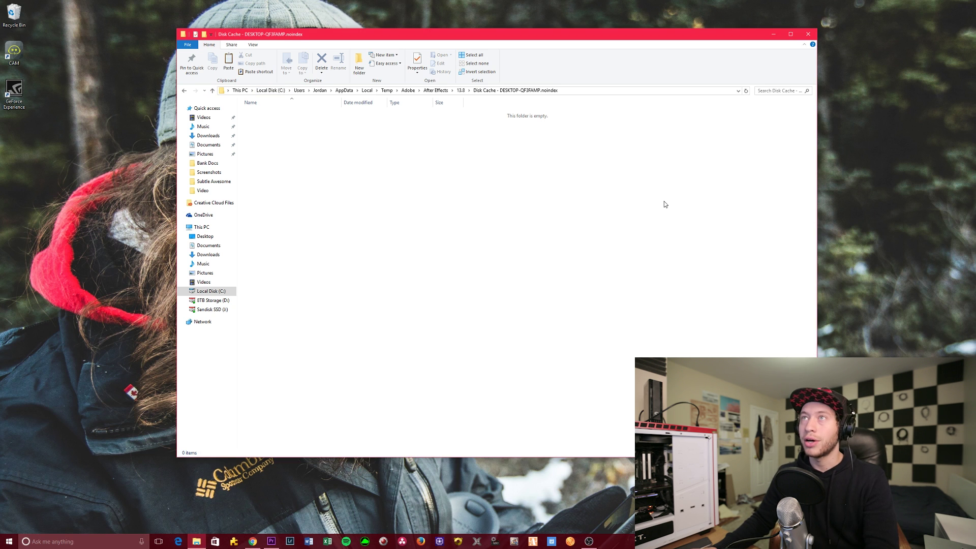
pyautogui.click(212, 91)
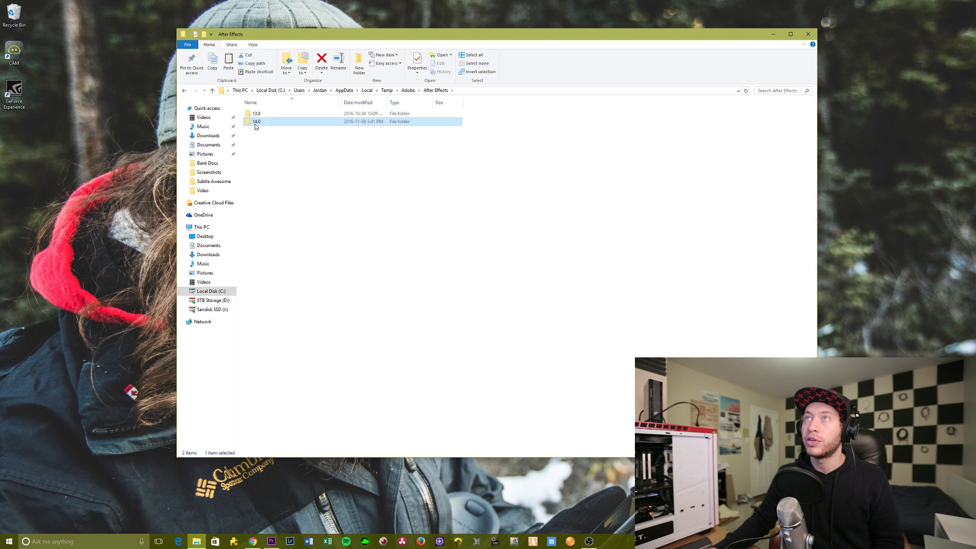
# - Check the 14.0 Disk Cache folder, then go back up through Temp and Local to AppData
pyautogui.doubleClick(258, 121)
pyautogui.doubleClick(267, 115)
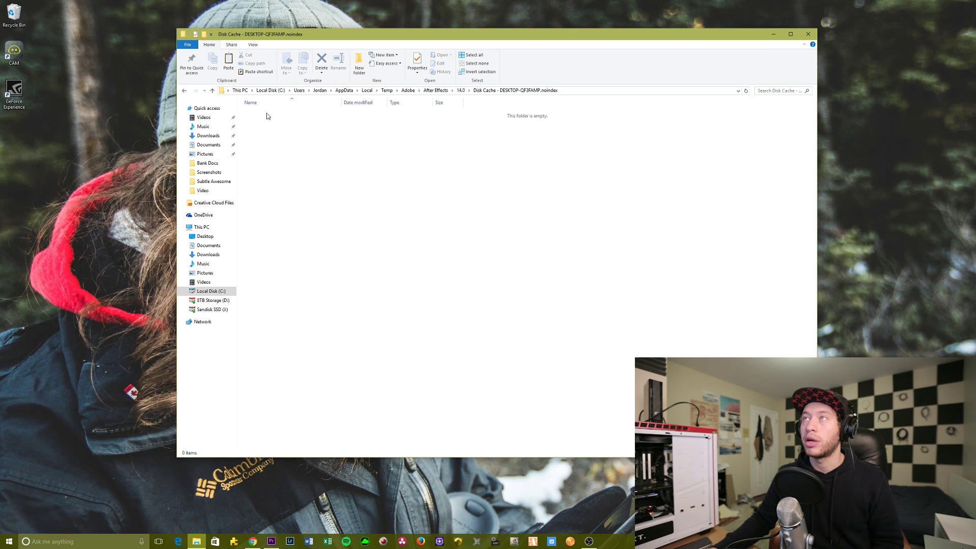
pyautogui.click(213, 93)
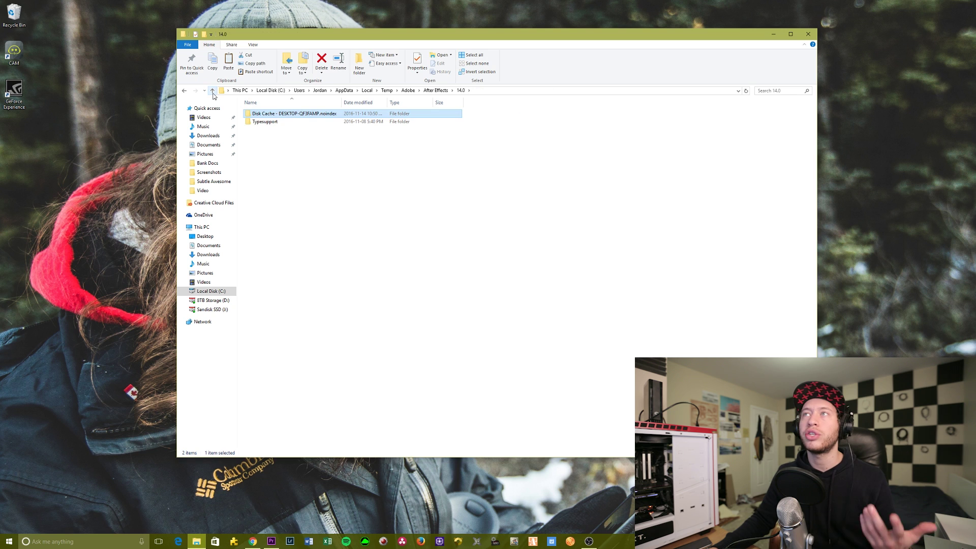
pyautogui.click(213, 94)
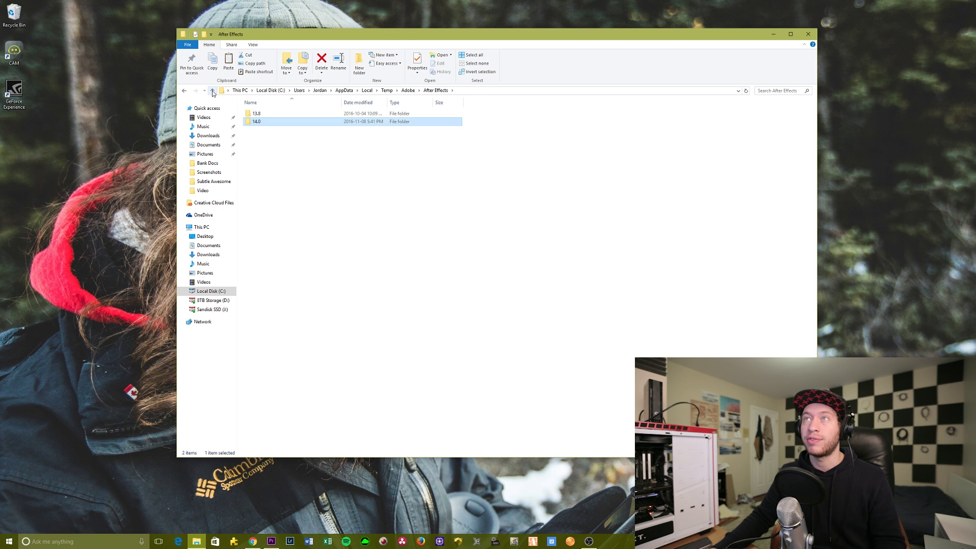
pyautogui.click(213, 91)
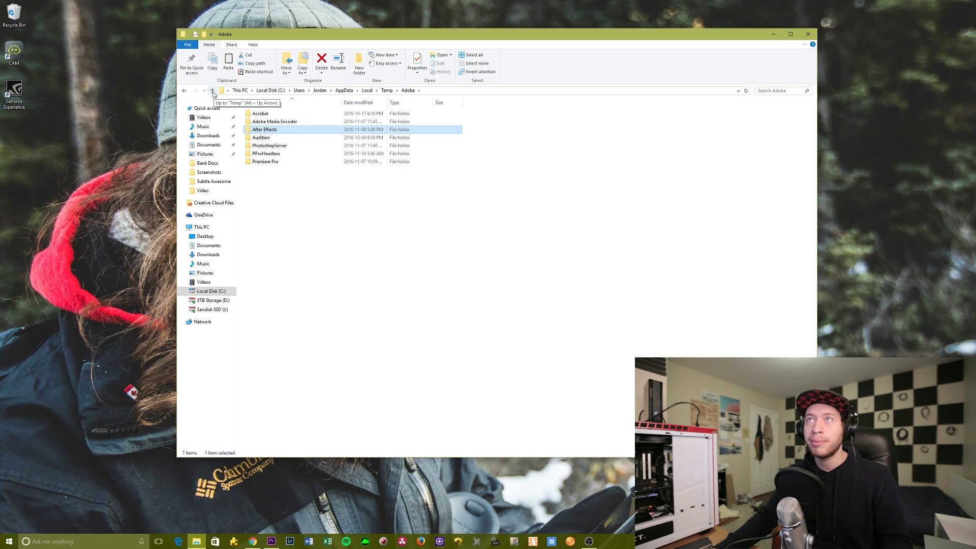
pyautogui.click(212, 91)
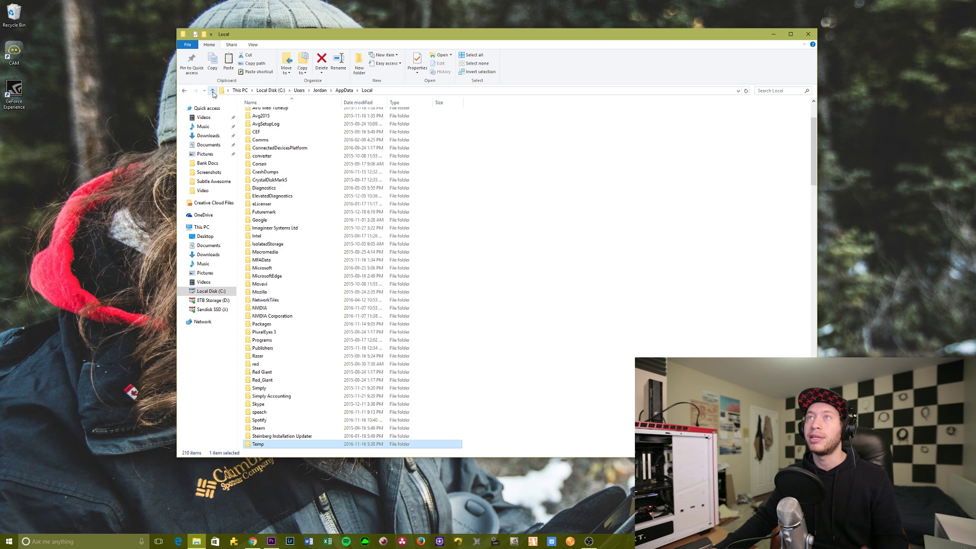
pyautogui.click(212, 91)
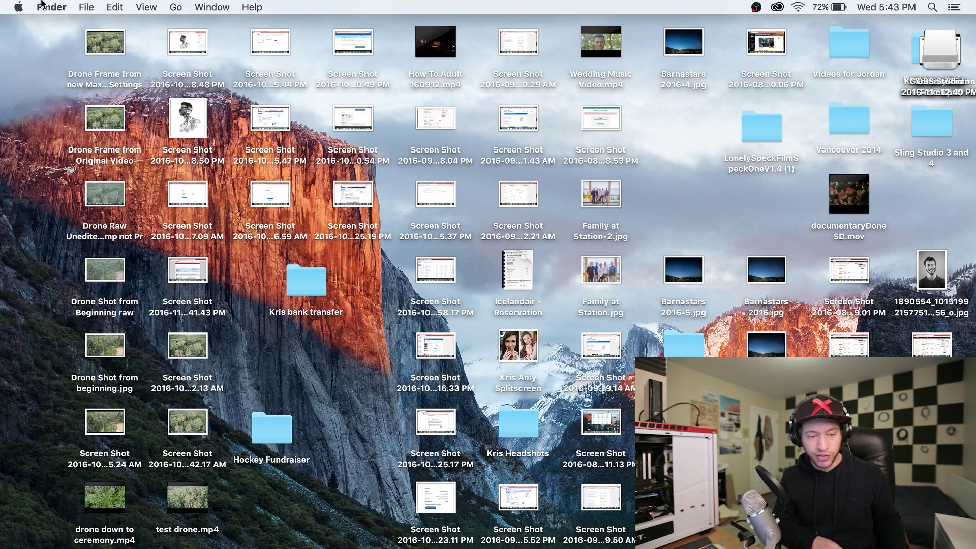
# - Open the hidden user Library and browse to Application Support/Adobe/Common/Media Cache
pyautogui.click(174, 7)
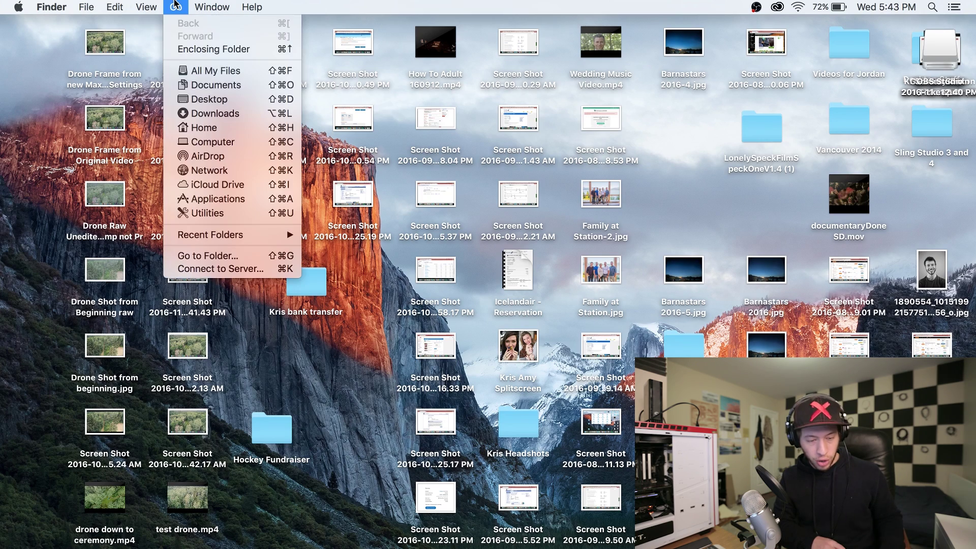
pyautogui.press('alt')
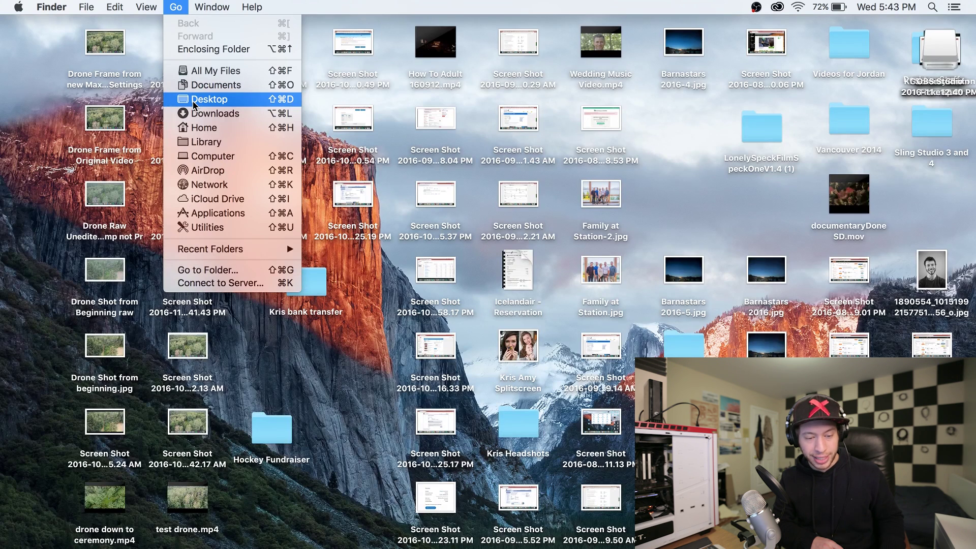
pyautogui.click(202, 143)
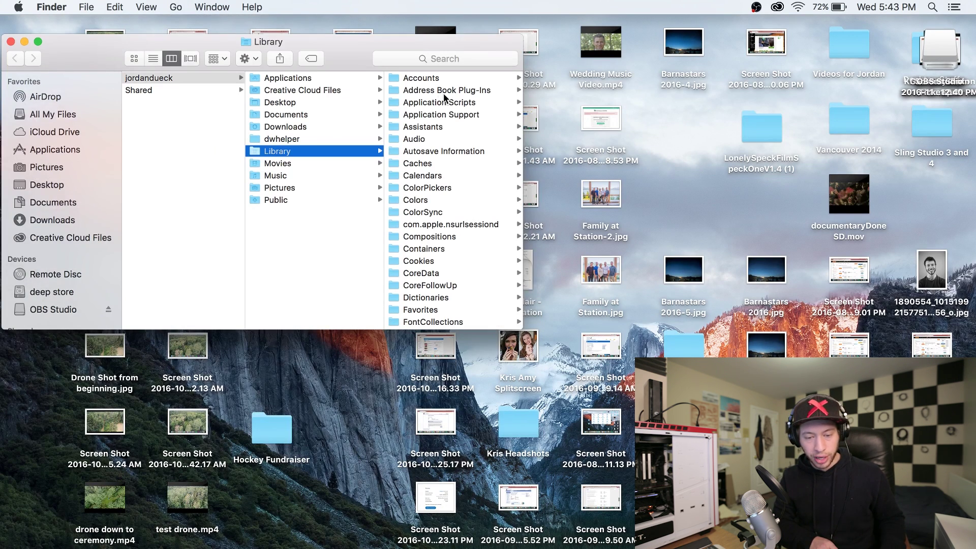
pyautogui.press('Right')
pyautogui.press('Down')
pyautogui.press('Down')
pyautogui.press('Down')
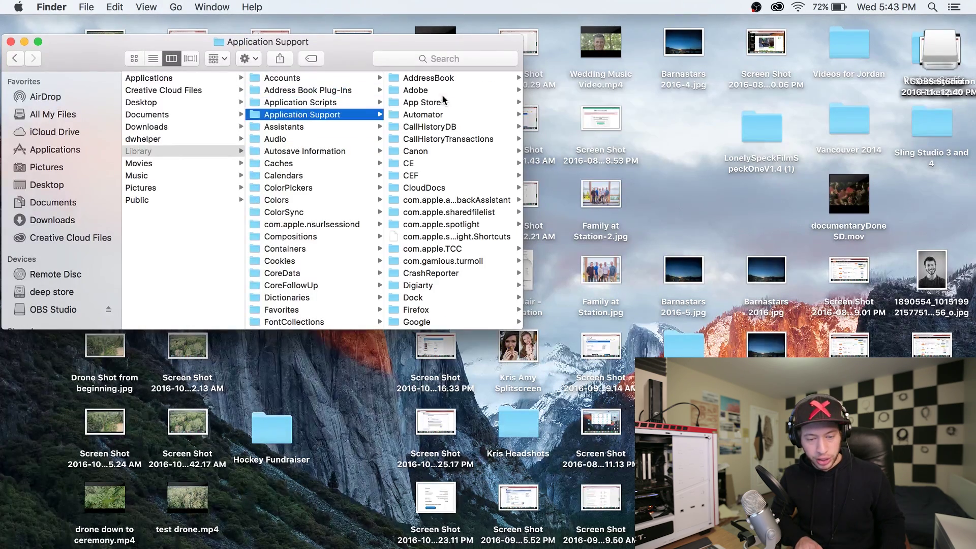
pyautogui.hscroll(-1, 422, 226)
pyautogui.click(420, 95)
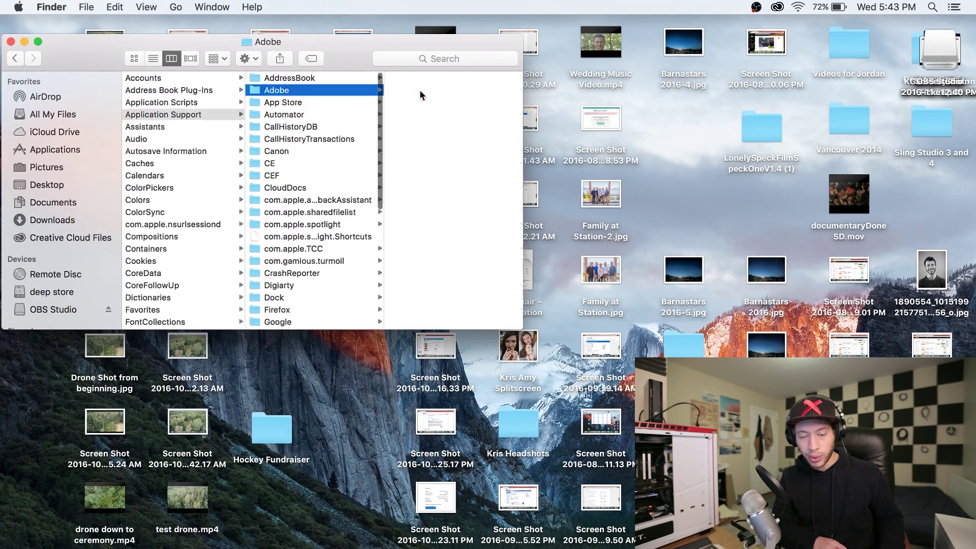
pyautogui.click(416, 142)
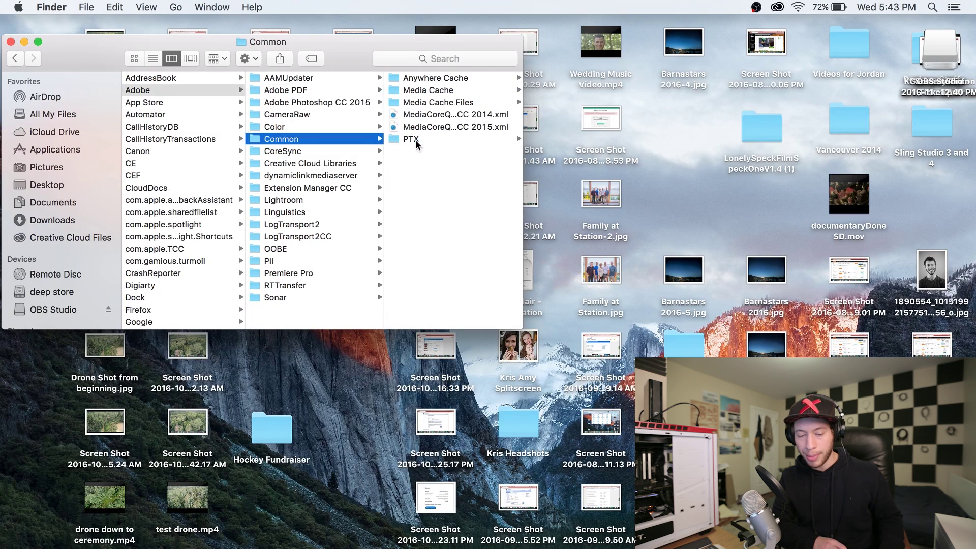
pyautogui.click(428, 90)
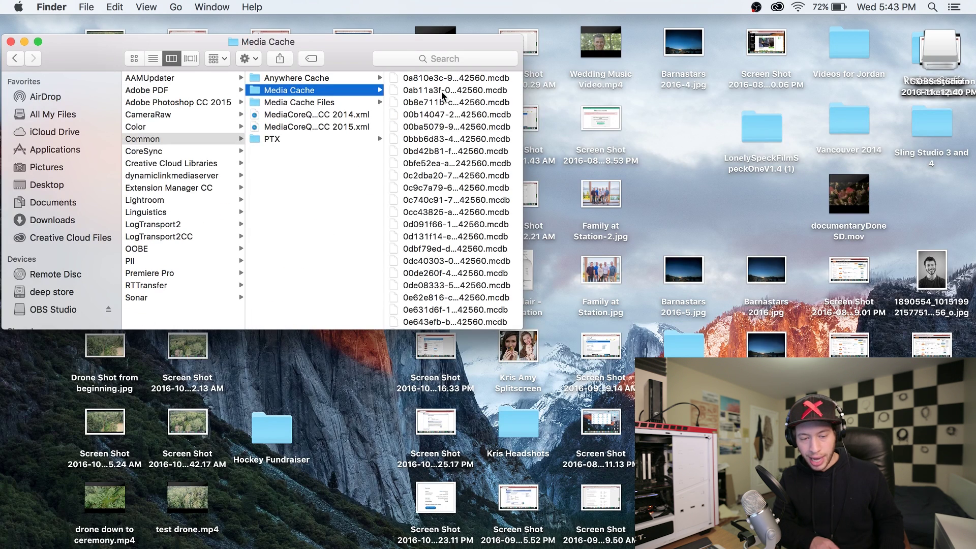
# - Move all 809 .mcdb files in Media Cache to the Trash
pyautogui.press('Down')
pyautogui.press('Up')
pyautogui.press('Right')
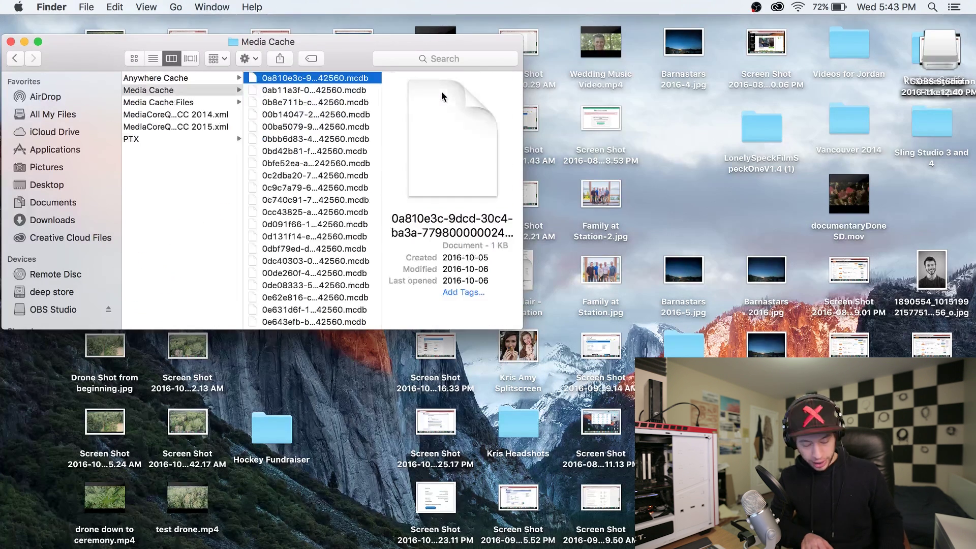
pyautogui.press('super+a')
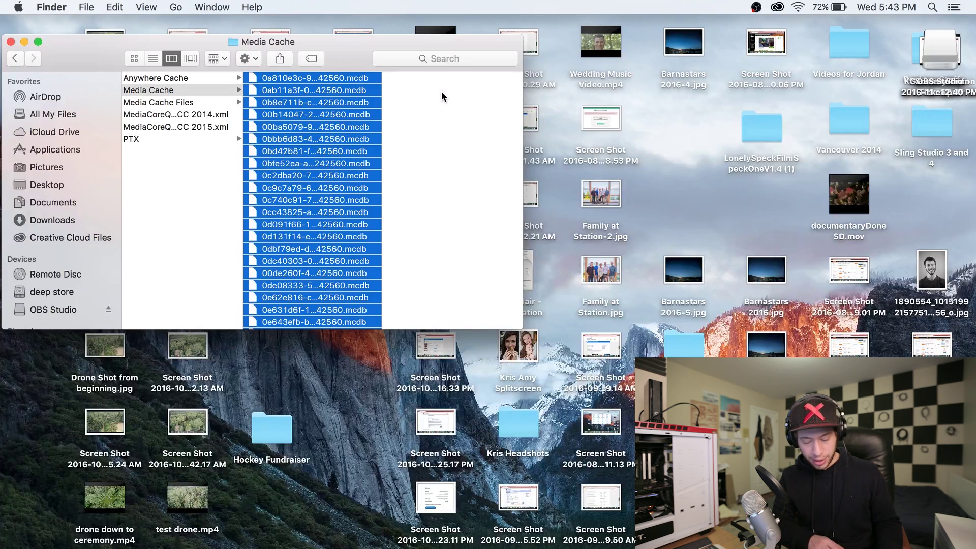
pyautogui.rightClick(338, 117)
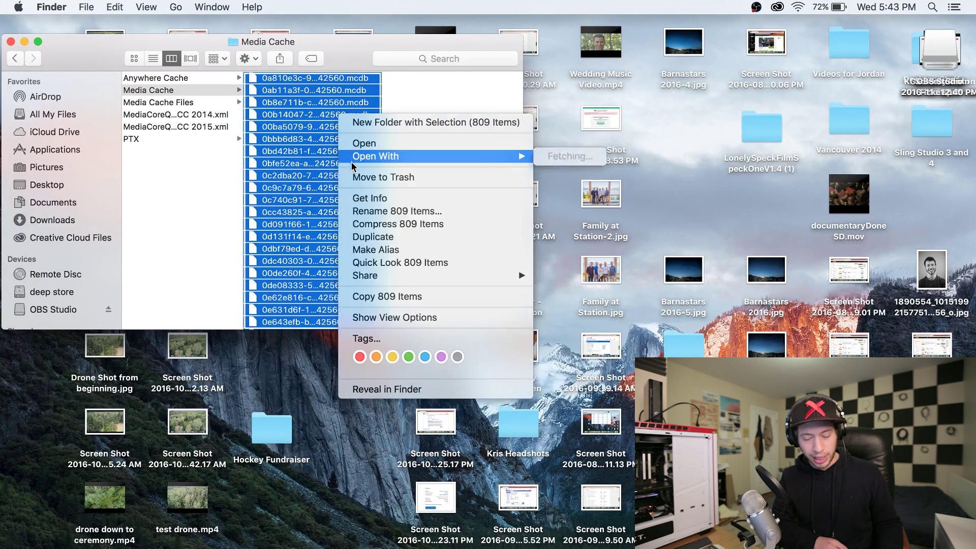
pyautogui.click(395, 182)
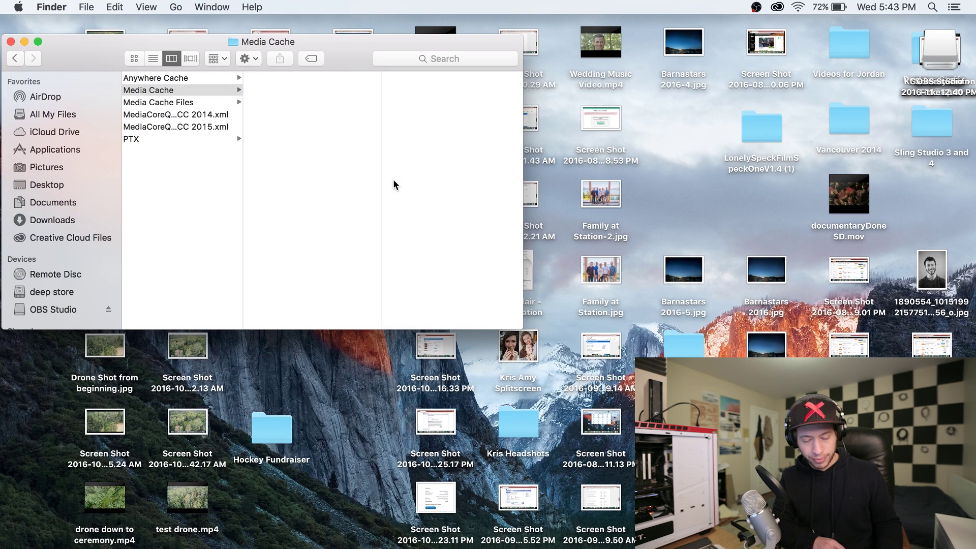
# - Move all 2,451 files in Media Cache Files to the Trash
pyautogui.press('Down')
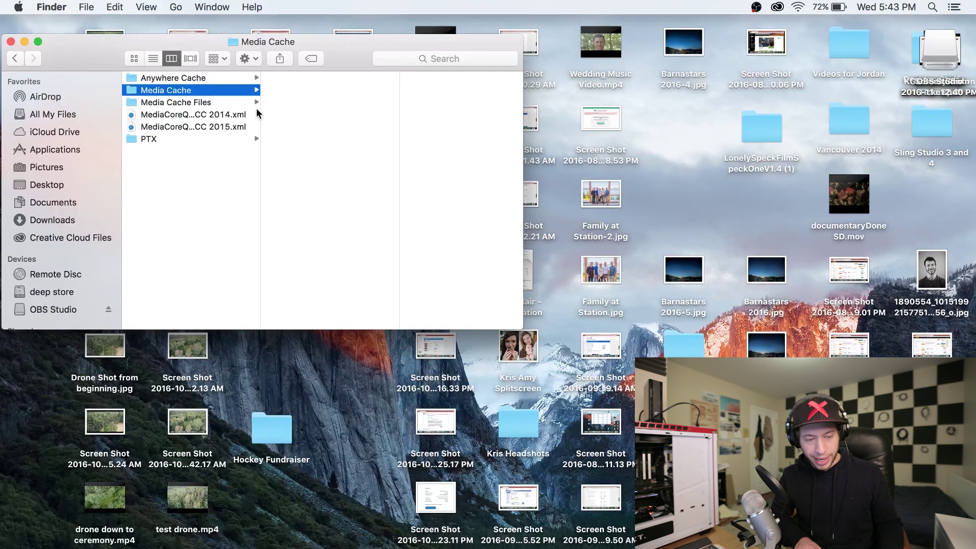
pyautogui.press('Right')
pyautogui.press('super+a')
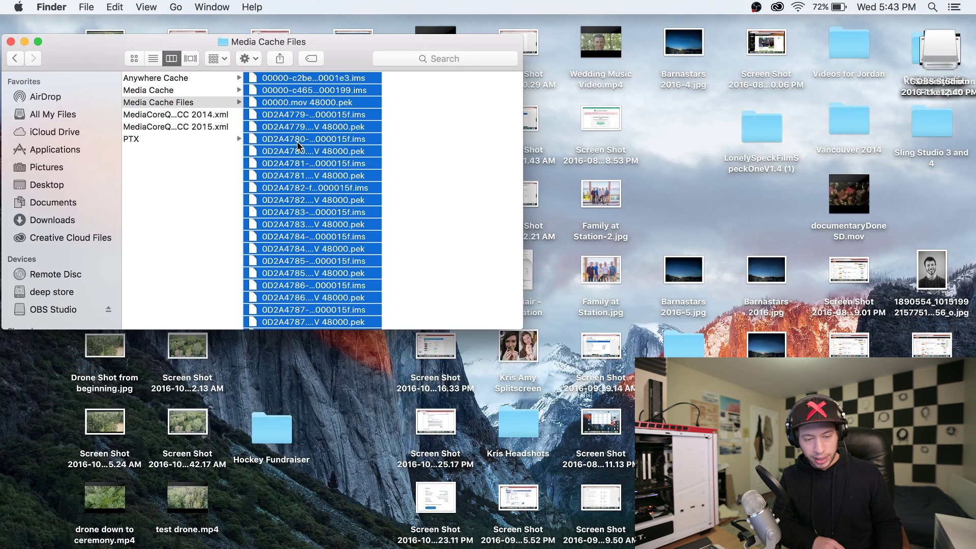
pyautogui.rightClick(297, 142)
pyautogui.click(353, 203)
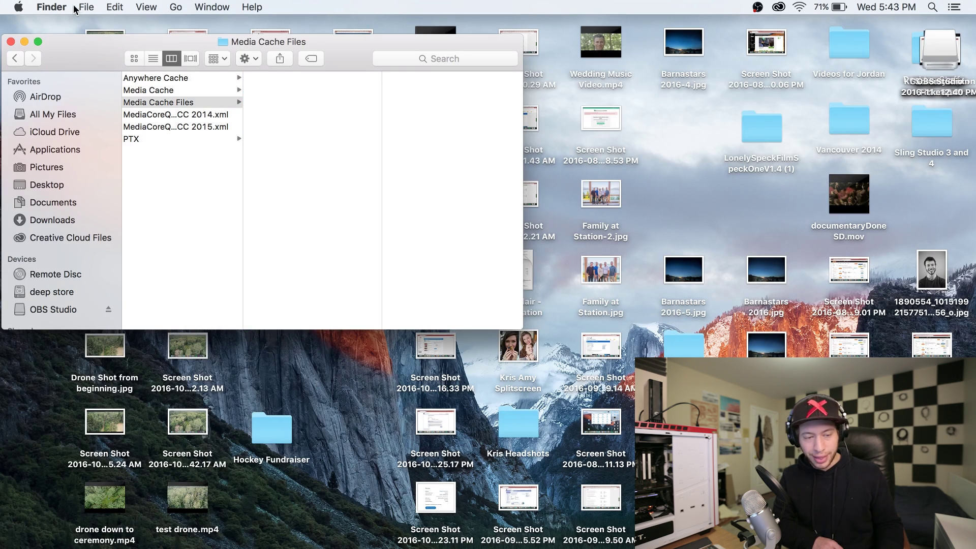
# - Close the Finder window and permanently empty the Trash
pyautogui.click(10, 42)
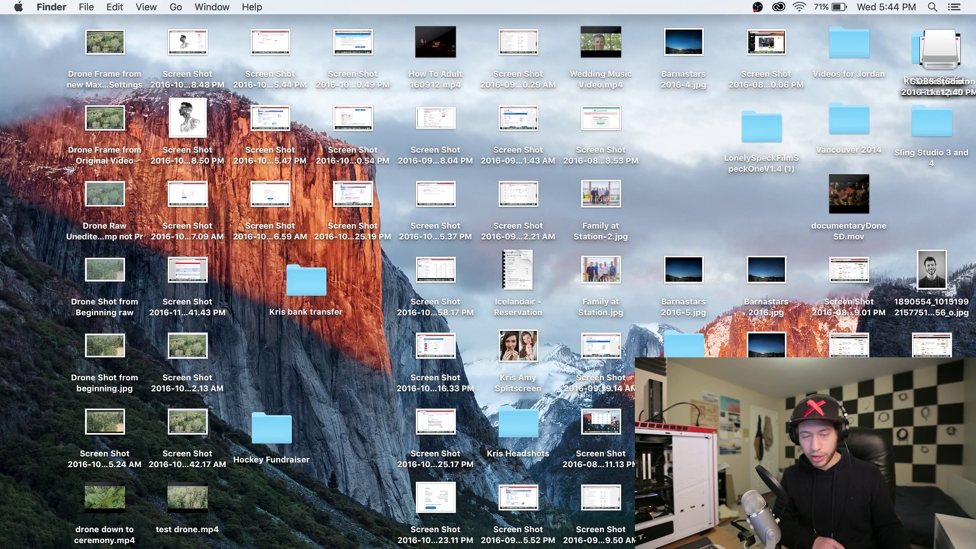
pyautogui.click(956, 534)
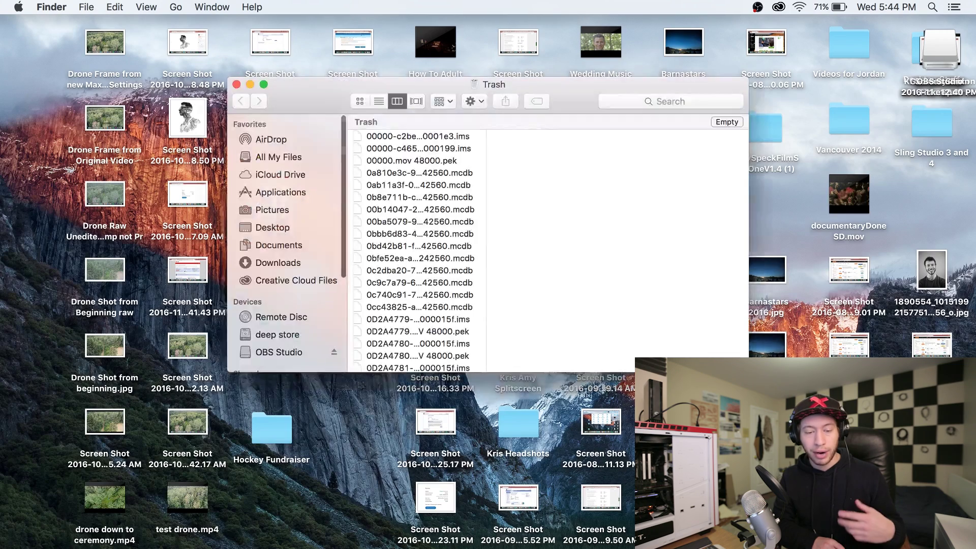
pyautogui.click(734, 122)
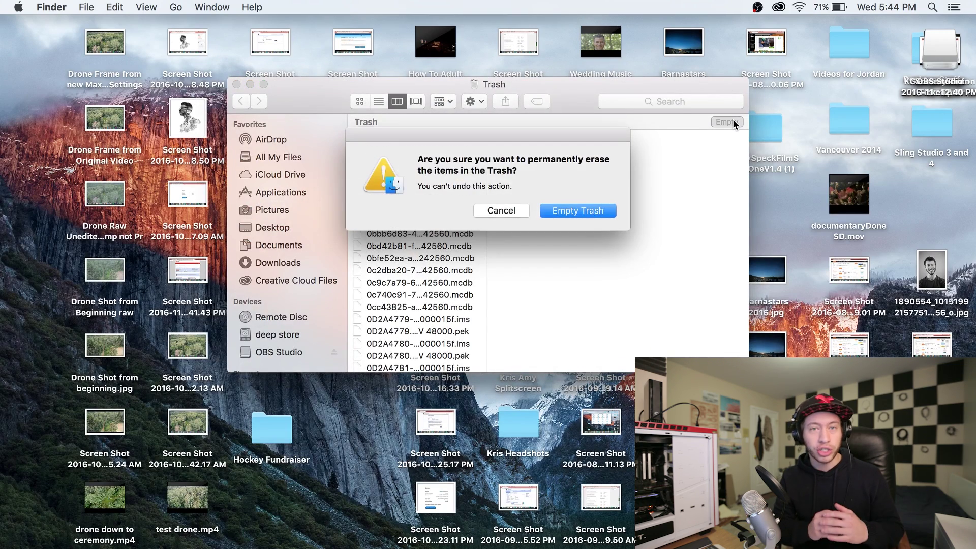
pyautogui.click(578, 210)
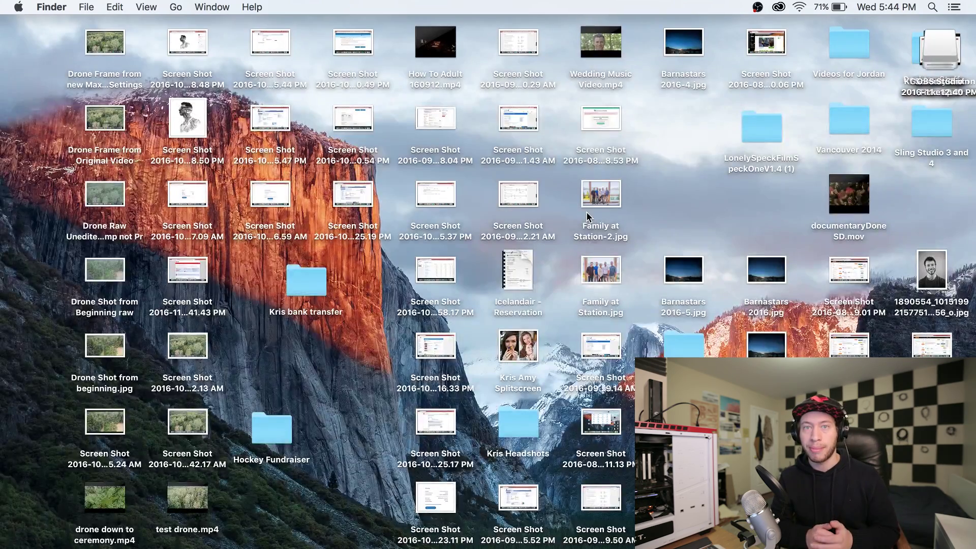